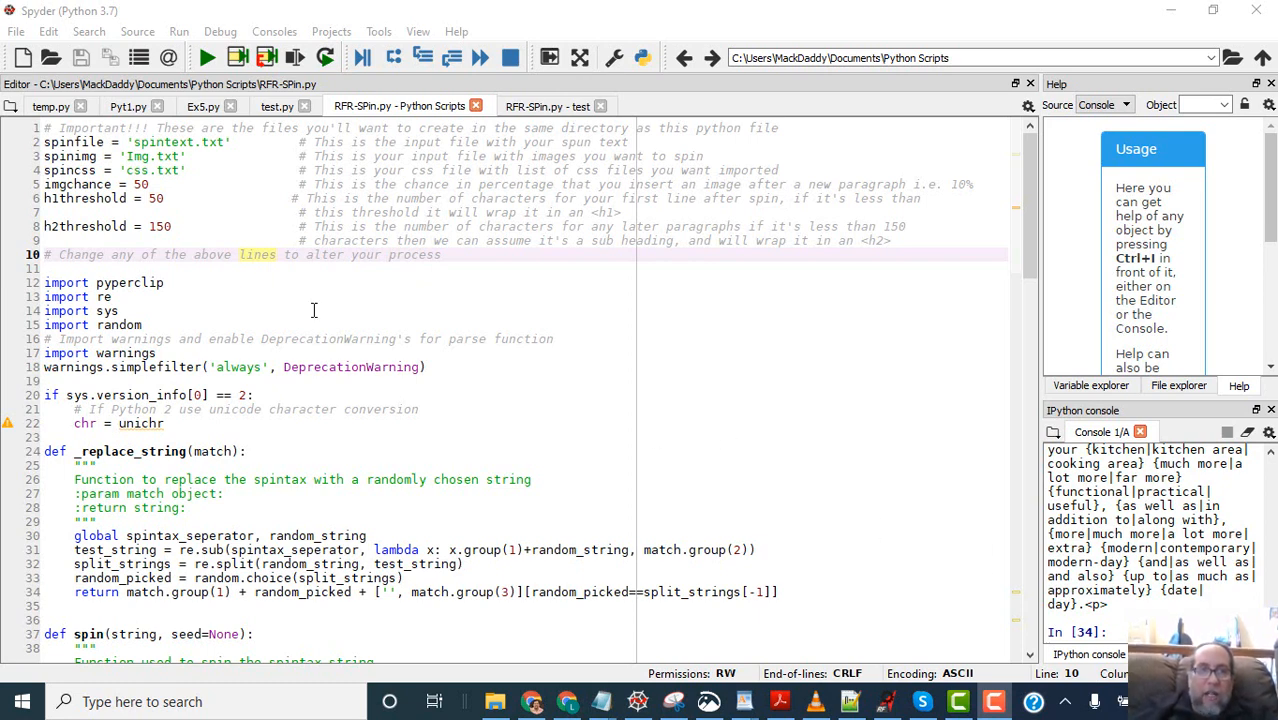
# - Review the input-file, image-chance and heading-threshold settings in RFR-SPin.py, and the spun paragraphs of spintext.txt in Notepad++
pyautogui.moveTo(204, 227); pyautogui.dragTo(46, 140)
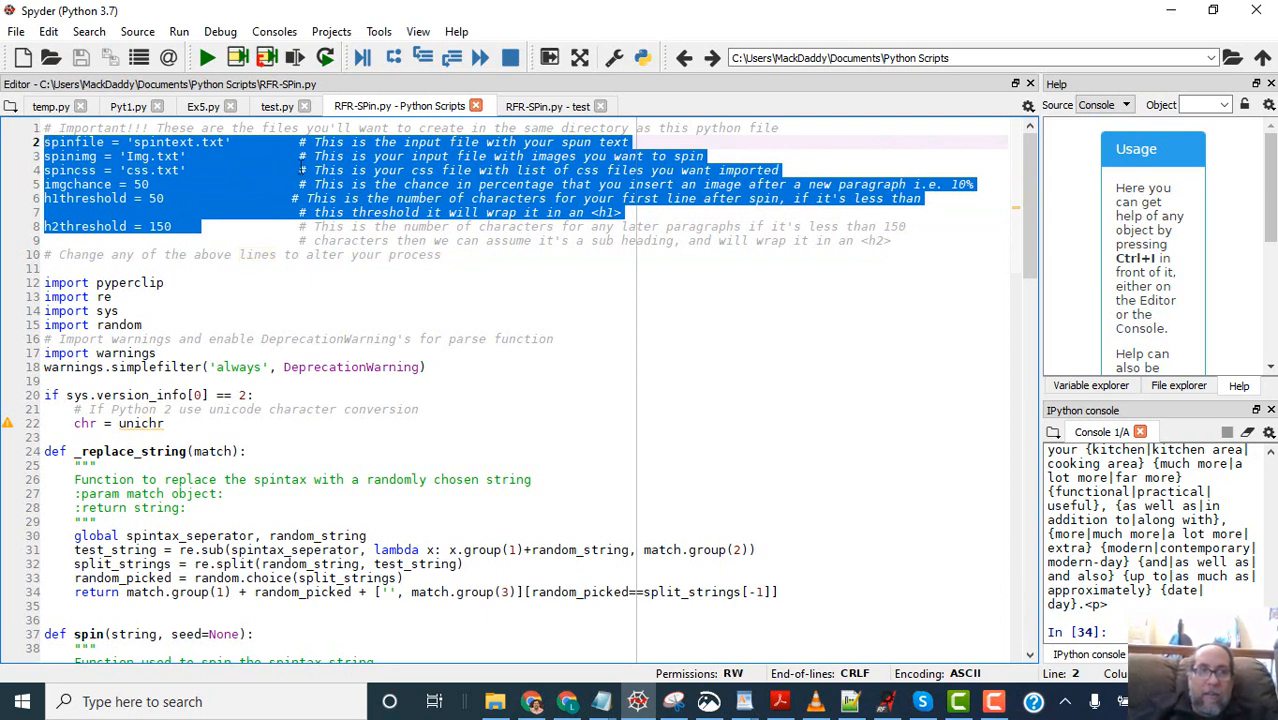
pyautogui.click(261, 184)
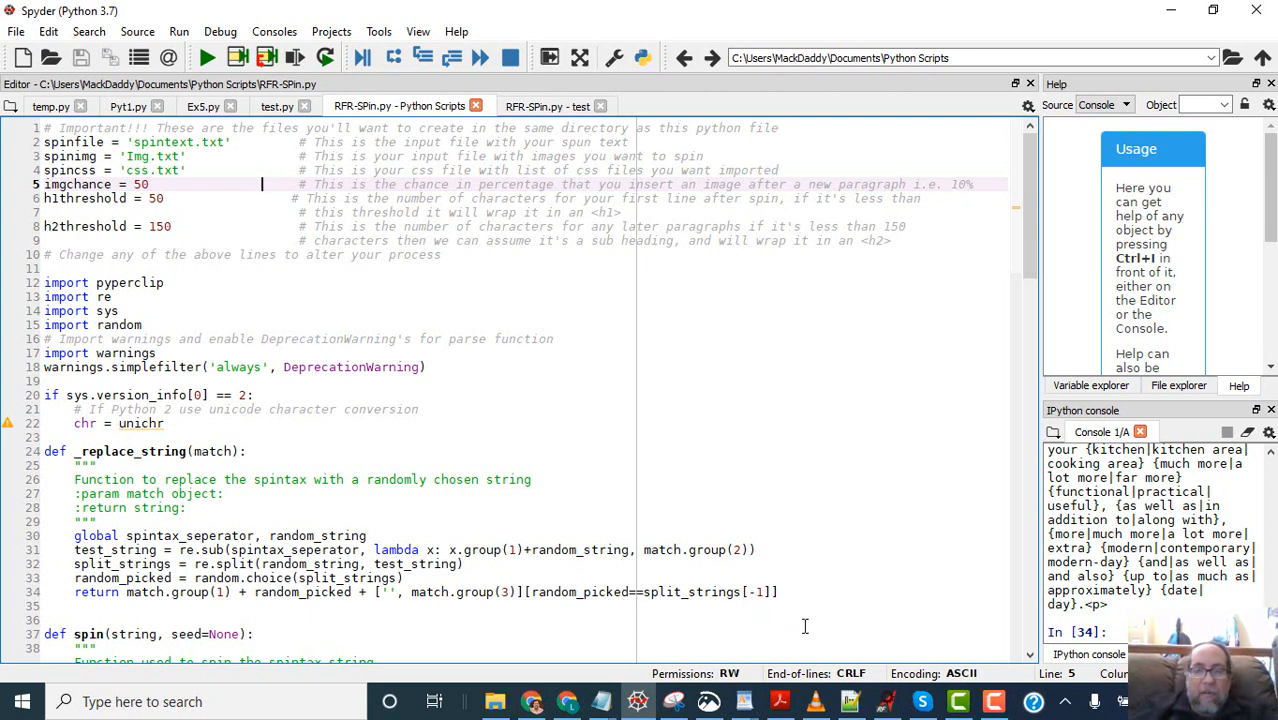
pyautogui.click(850, 701)
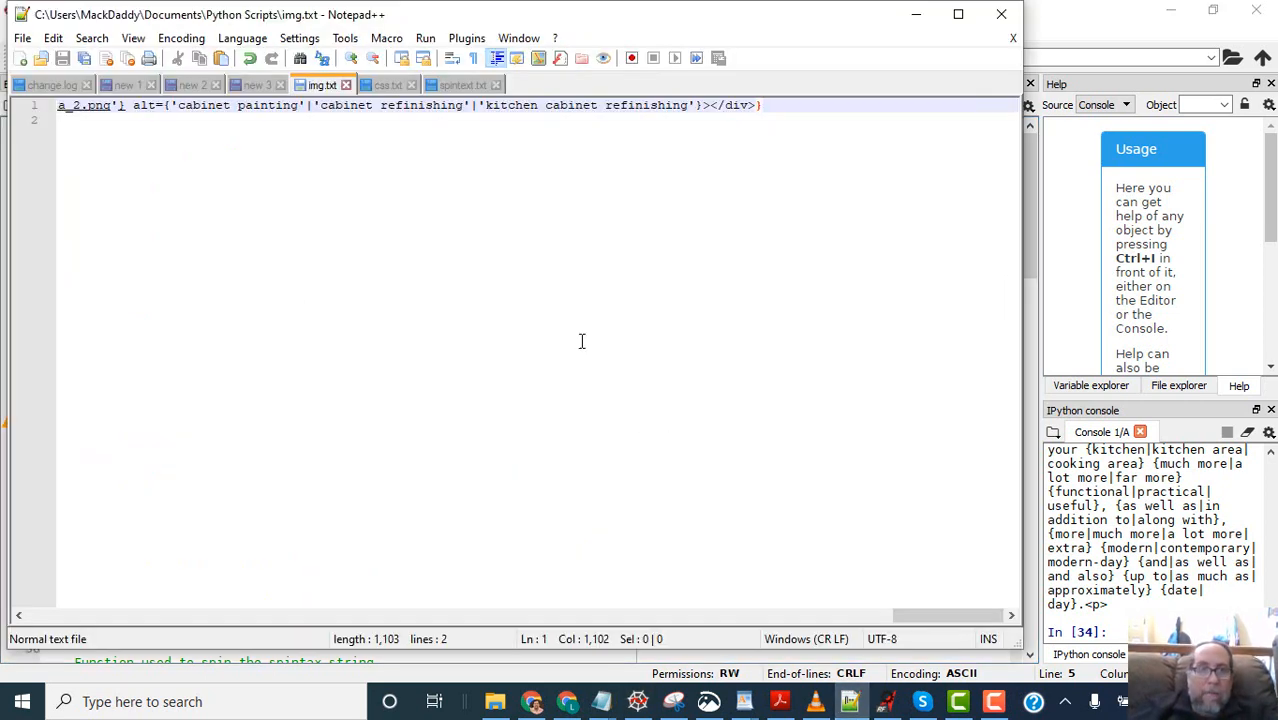
pyautogui.click(460, 86)
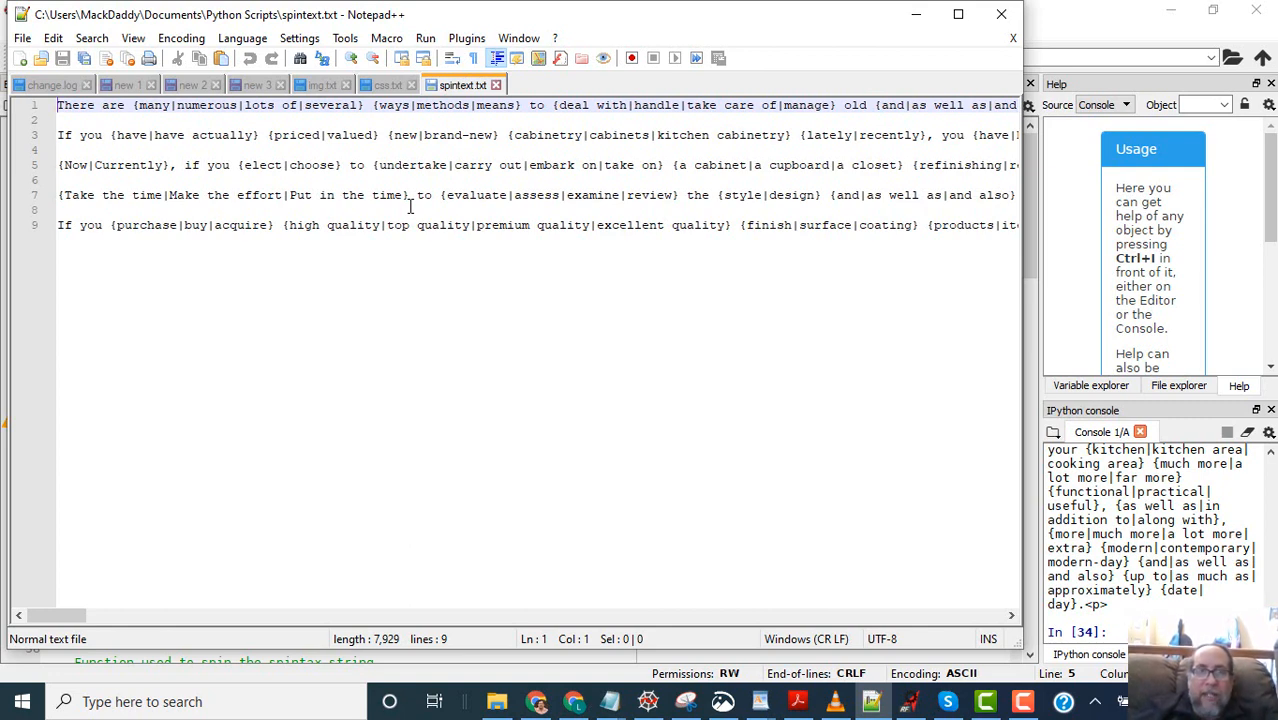
pyautogui.click(1068, 33)
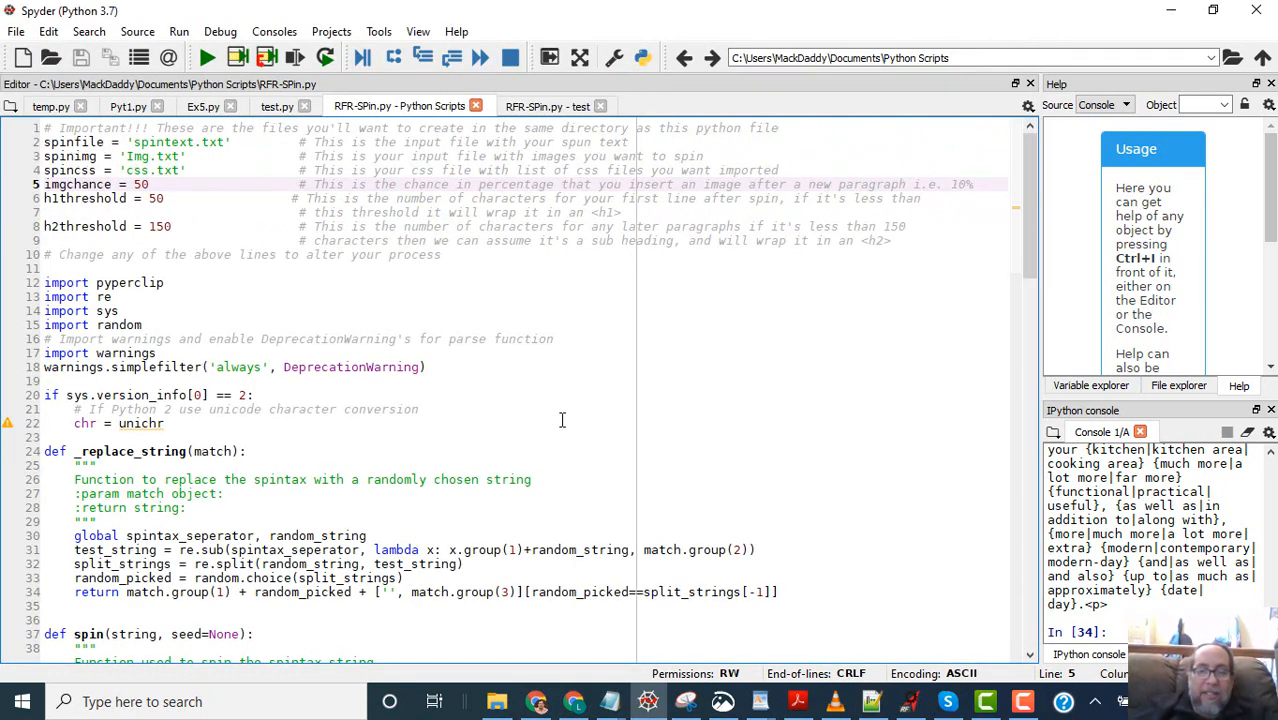
# - Examine img.txt in Notepad++ from its opening centered div through the spun image URLs to the alt-text options
pyautogui.click(870, 703)
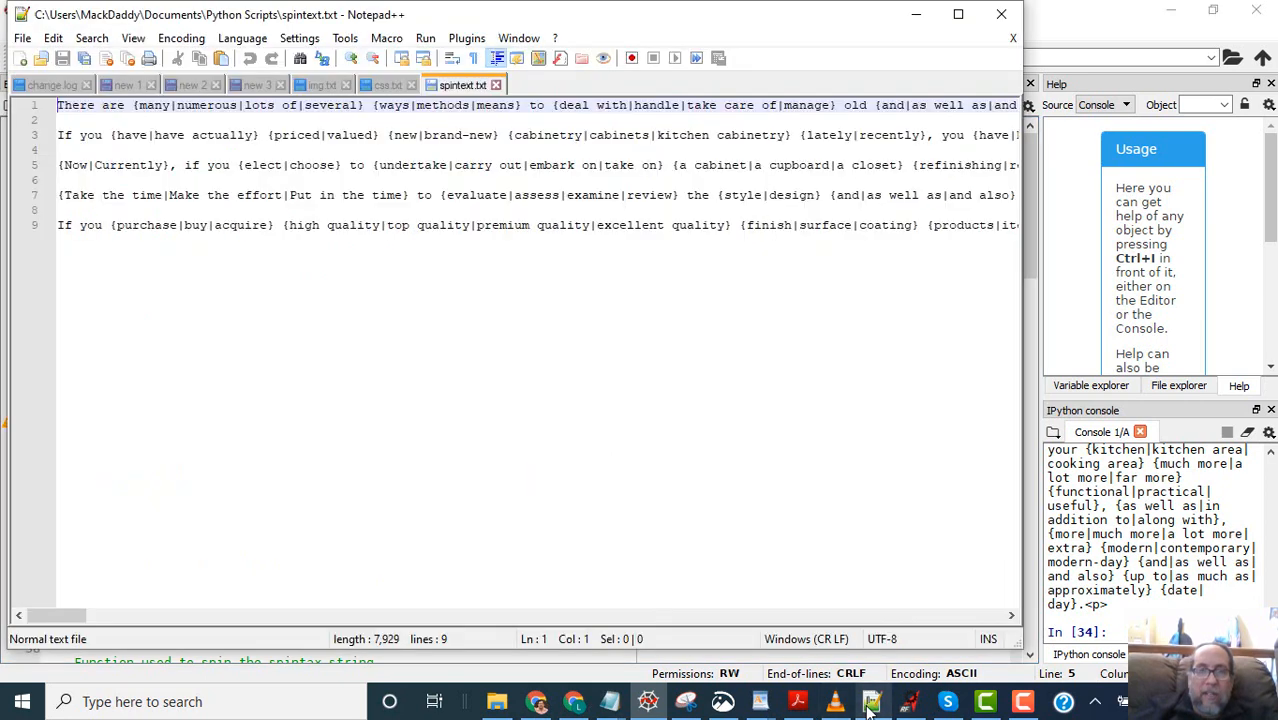
pyautogui.click(328, 88)
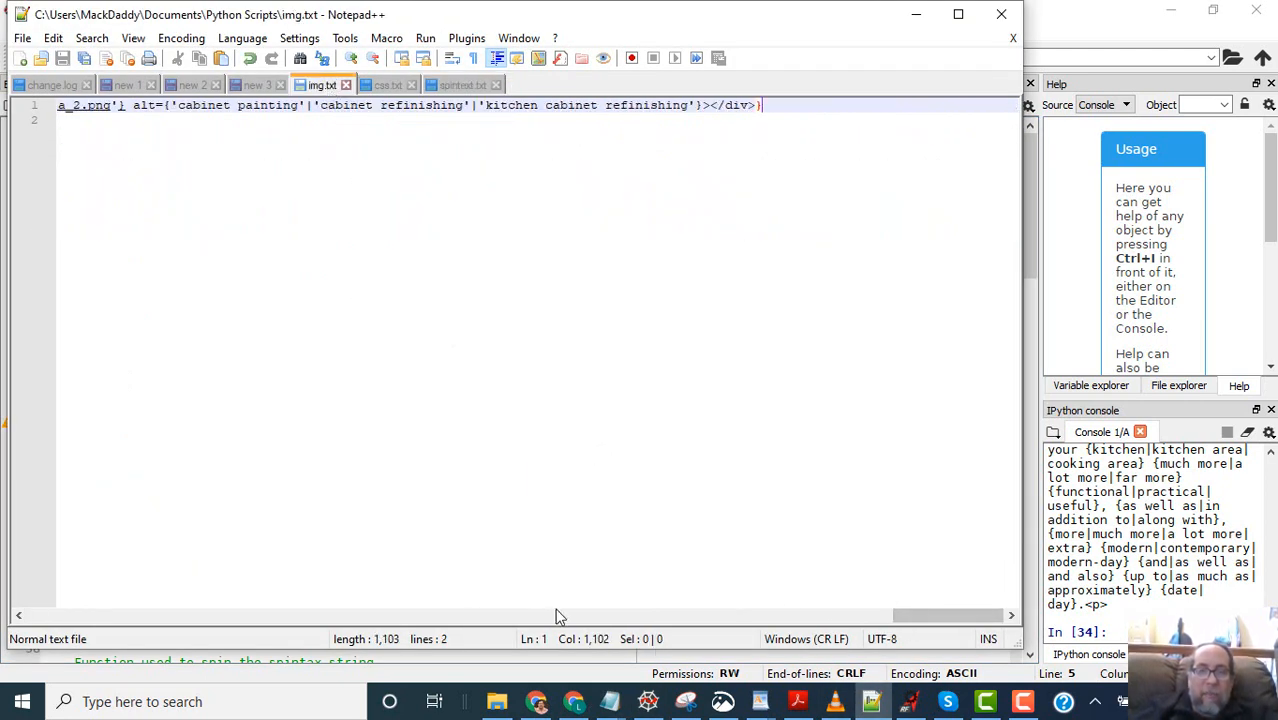
pyautogui.click(278, 620)
pyautogui.click(278, 620)
pyautogui.click(278, 620)
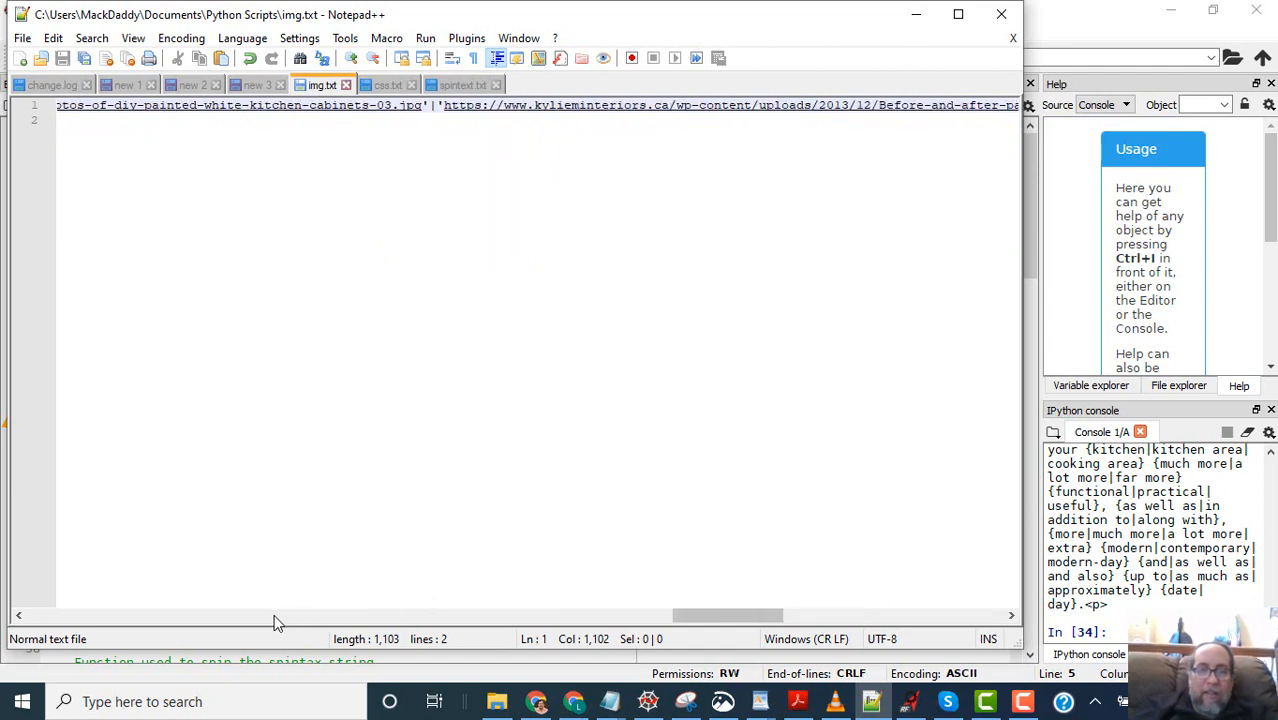
pyautogui.click(278, 620)
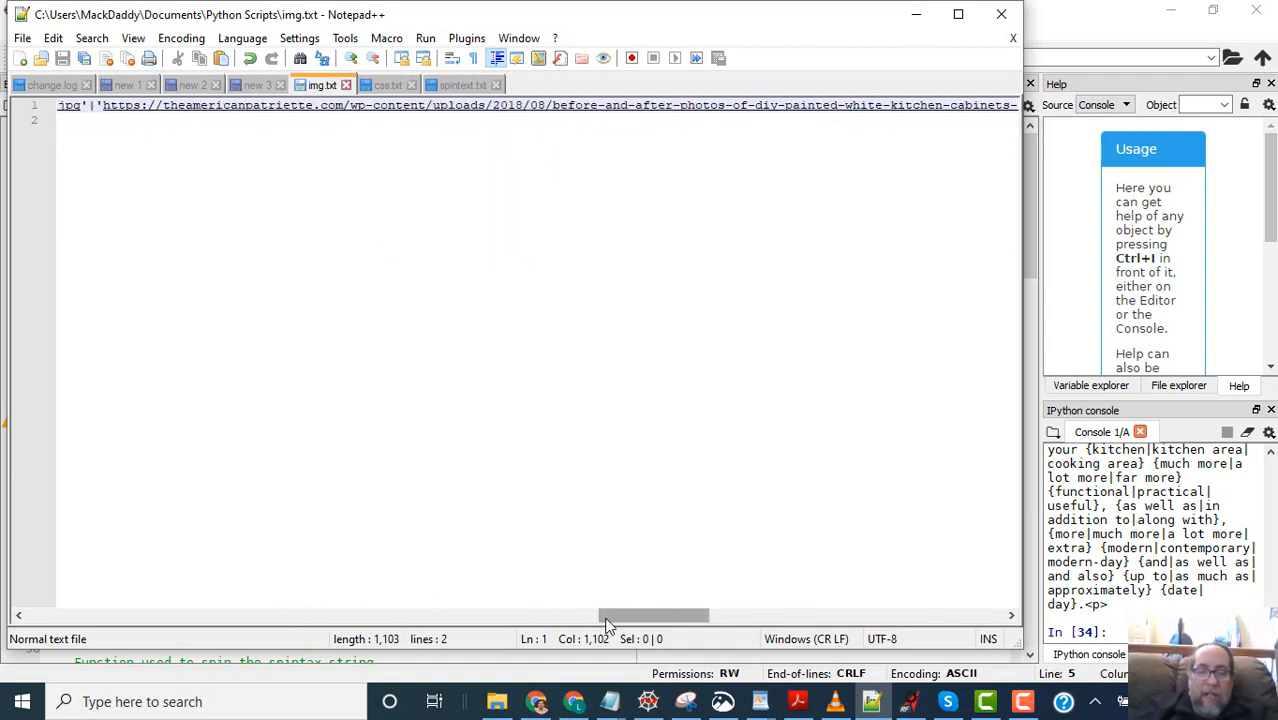
pyautogui.moveTo(604, 625); pyautogui.dragTo(5, 620)
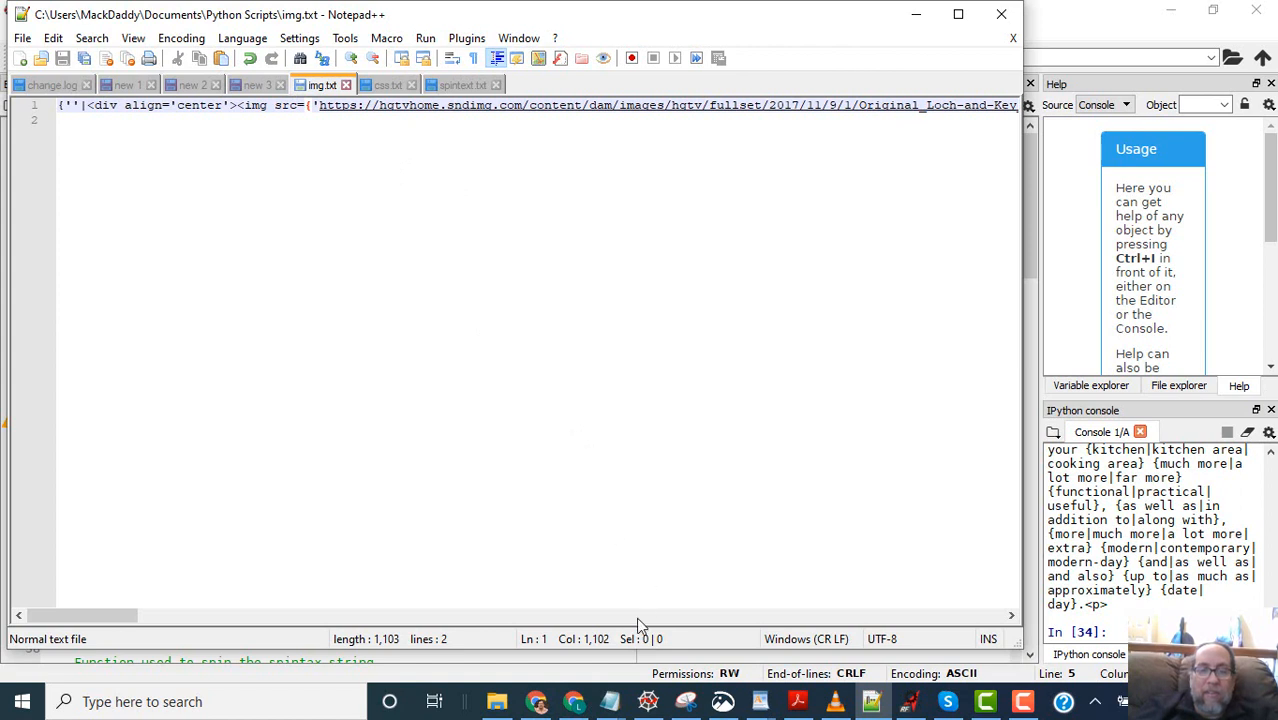
pyautogui.moveTo(120, 619); pyautogui.dragTo(190, 621)
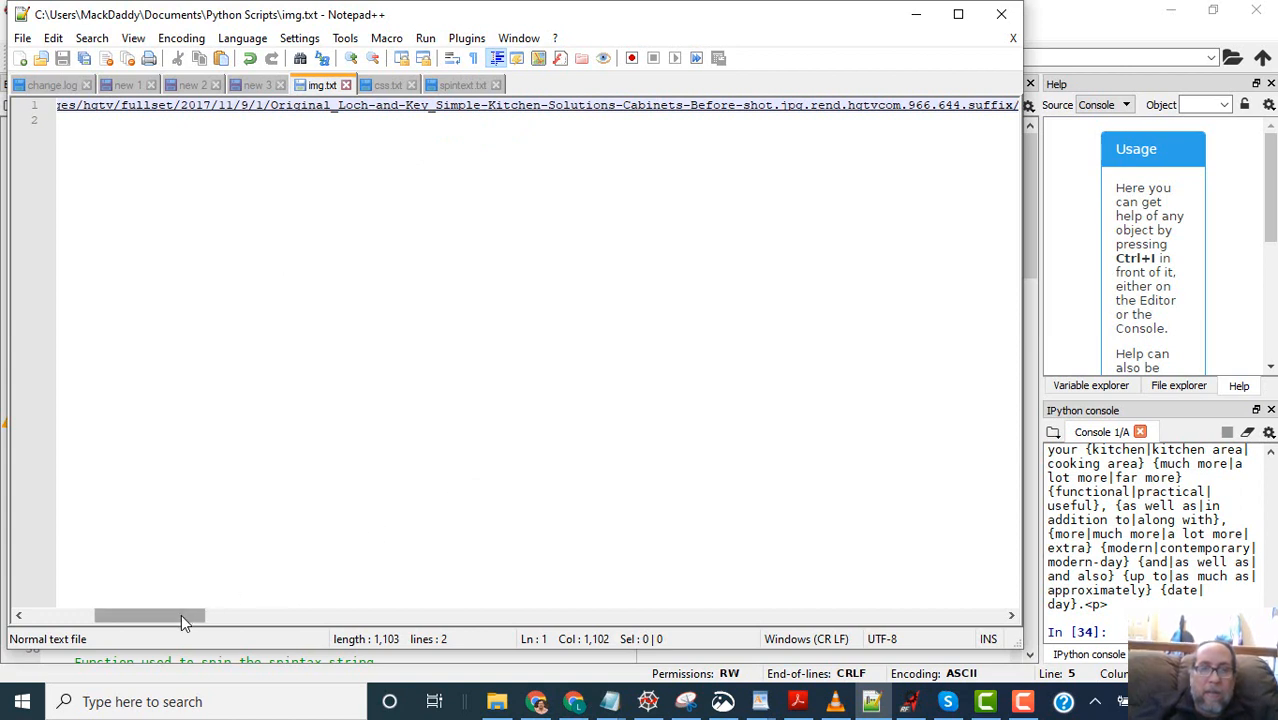
pyautogui.moveTo(181, 614); pyautogui.dragTo(296, 620)
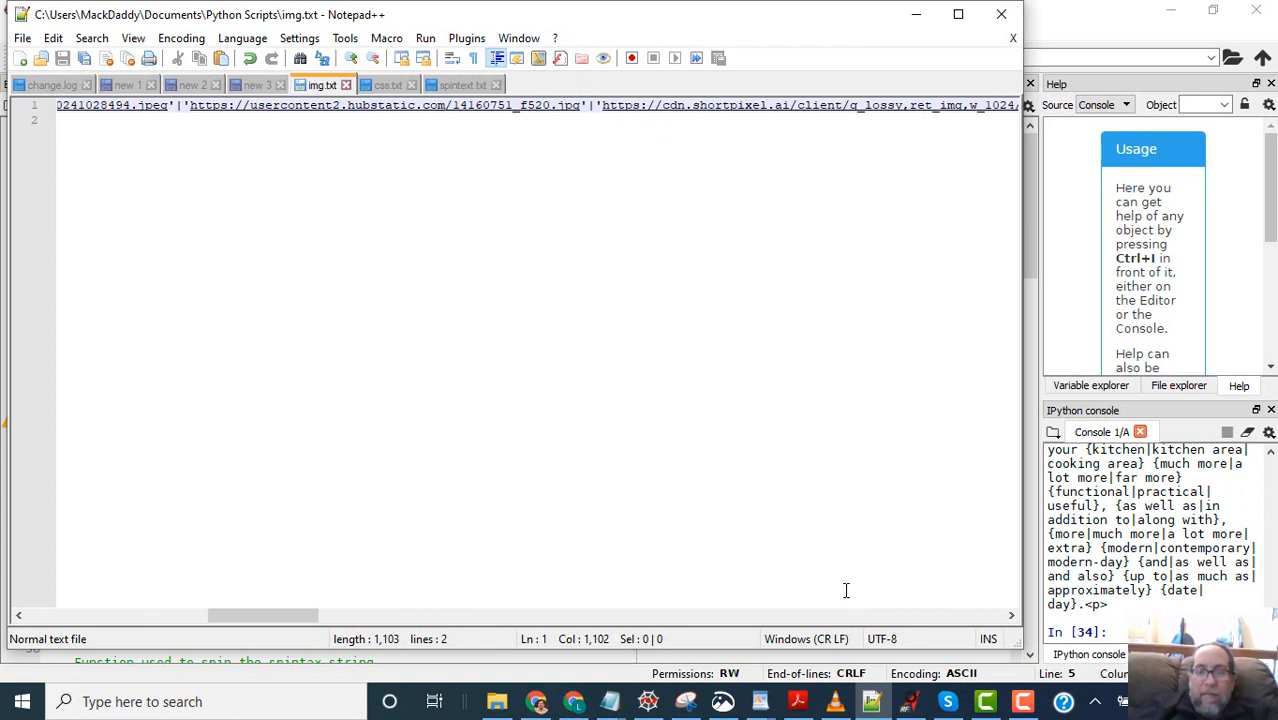
pyautogui.click(819, 618)
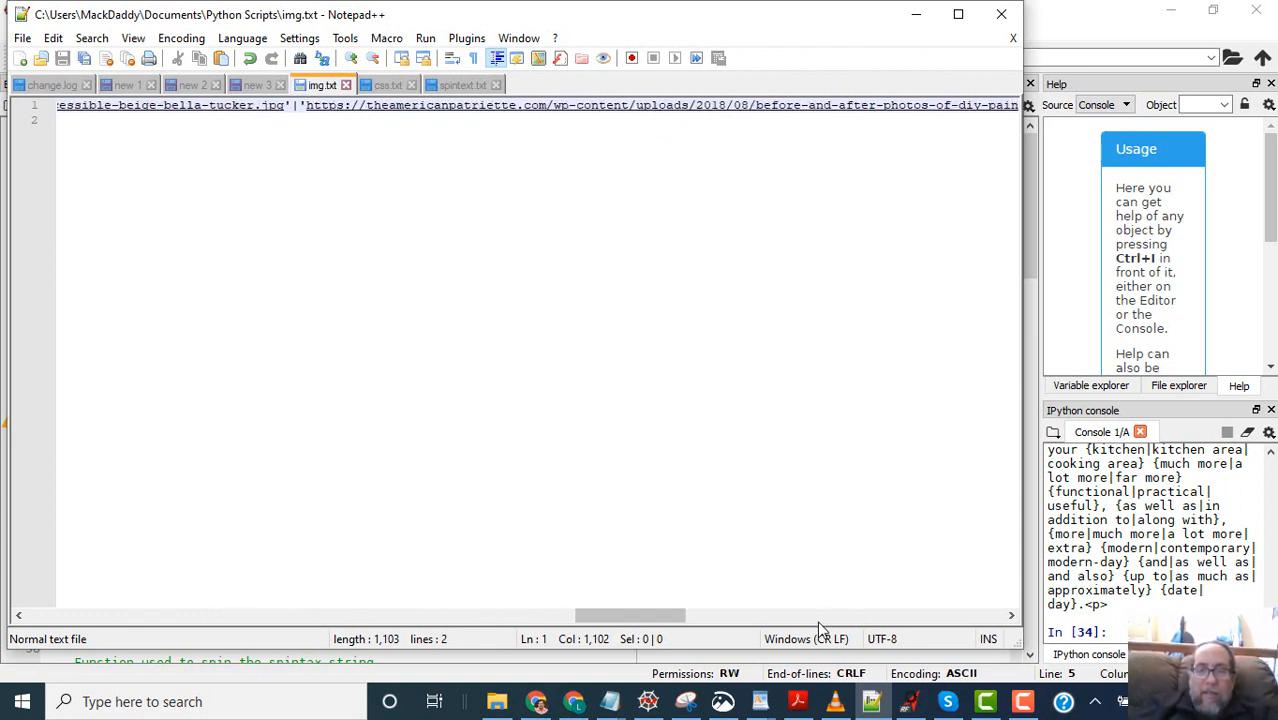
pyautogui.click(884, 617)
pyautogui.click(937, 618)
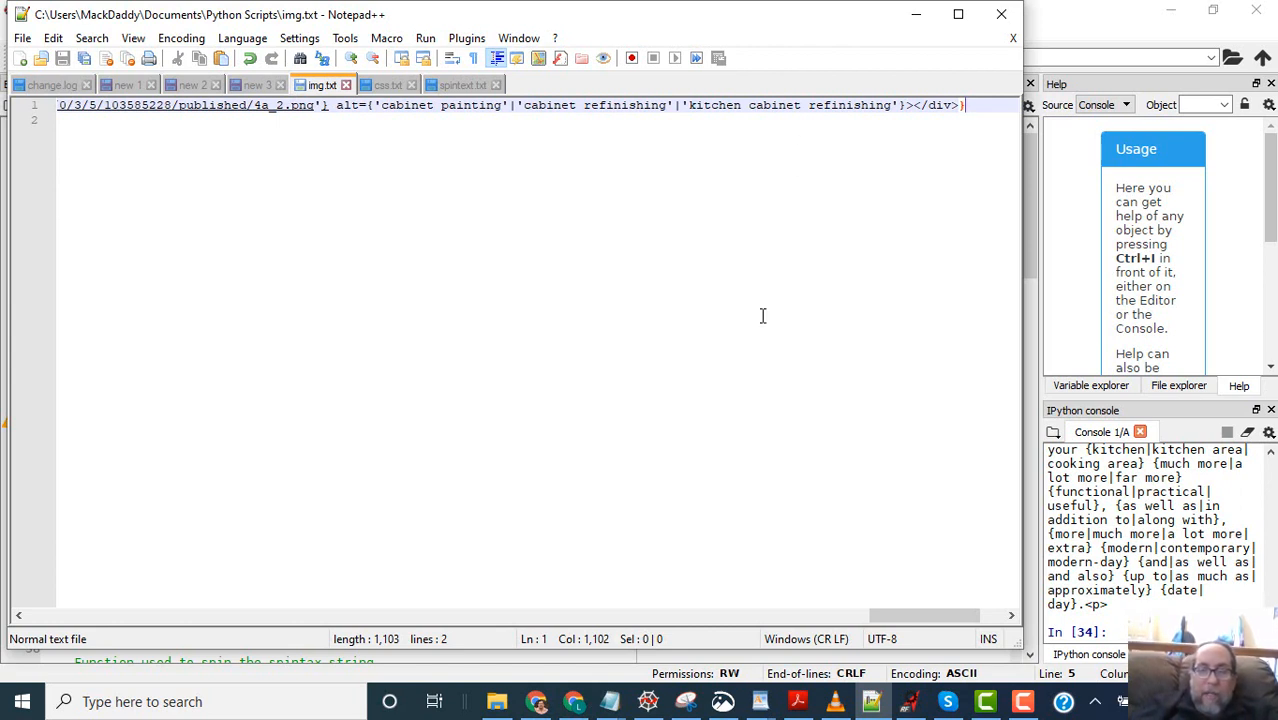
# - Compare the script's settings in Spyder with the spun stylesheet link in css.txt in Notepad++
pyautogui.click(648, 703)
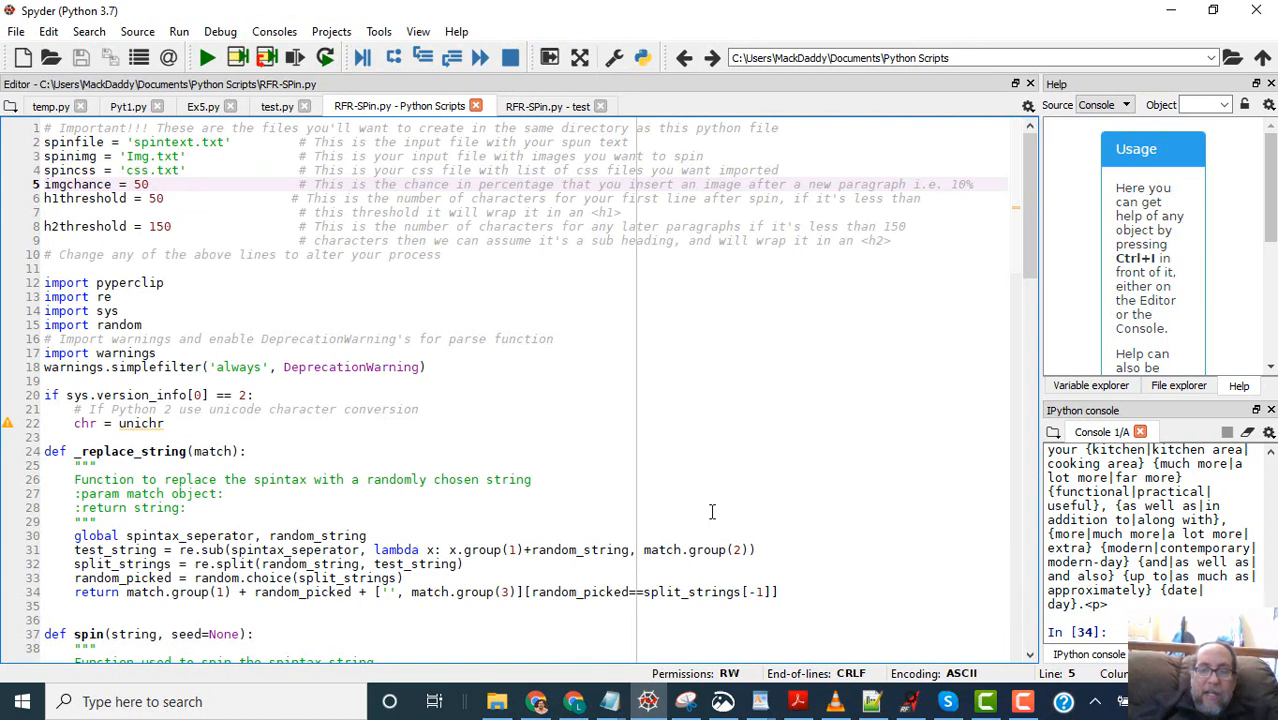
pyautogui.click(870, 704)
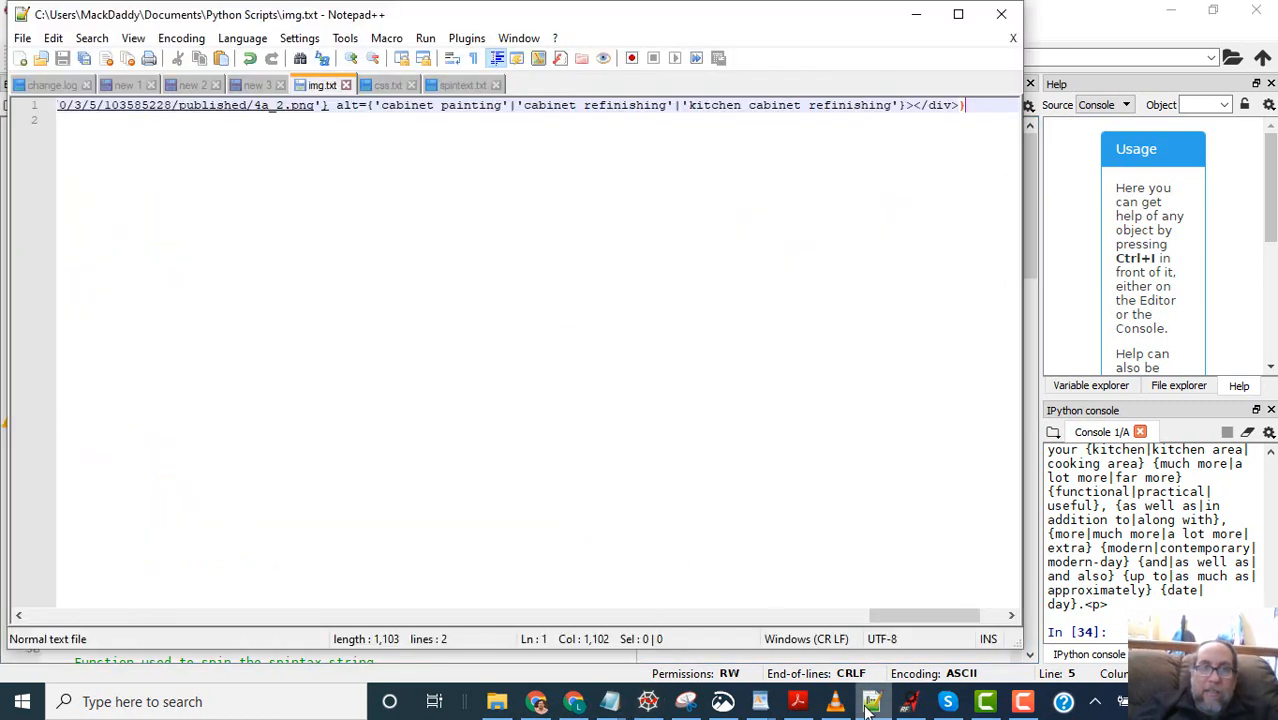
pyautogui.click(381, 88)
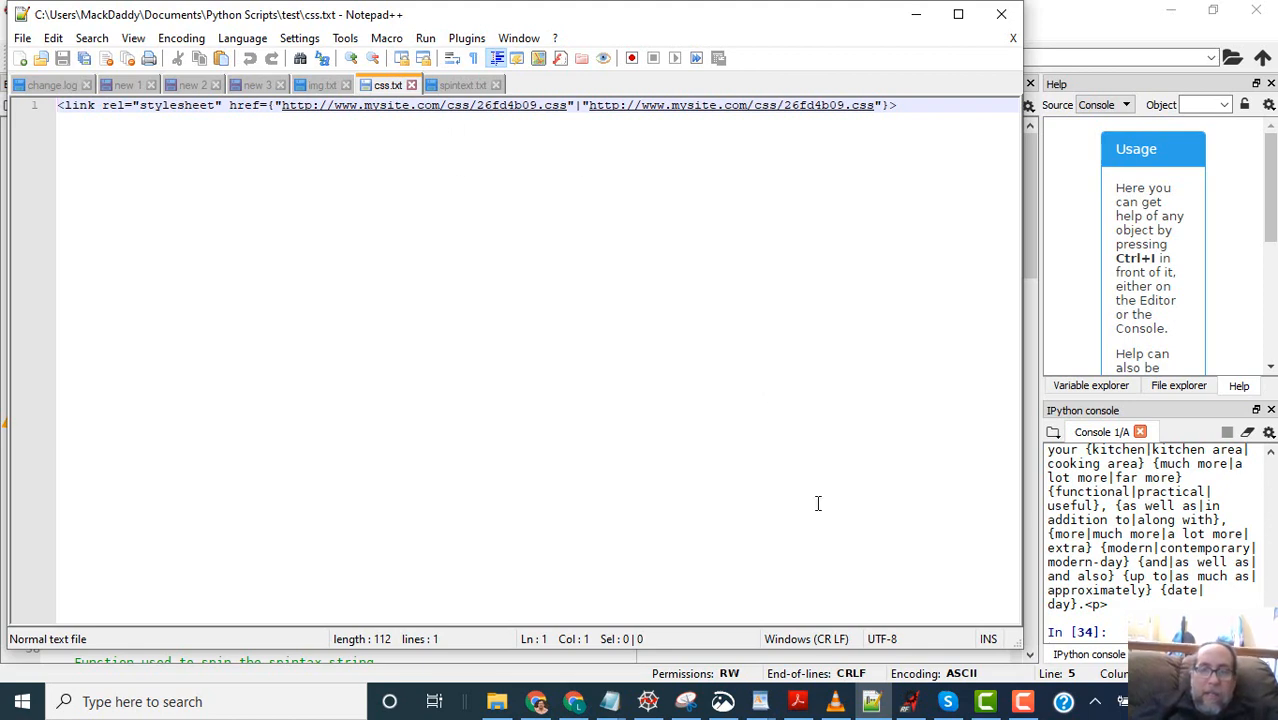
# - Check the heading thresholds in the Spyder script against the paragraphs of spintext.txt in Notepad++
pyautogui.click(648, 701)
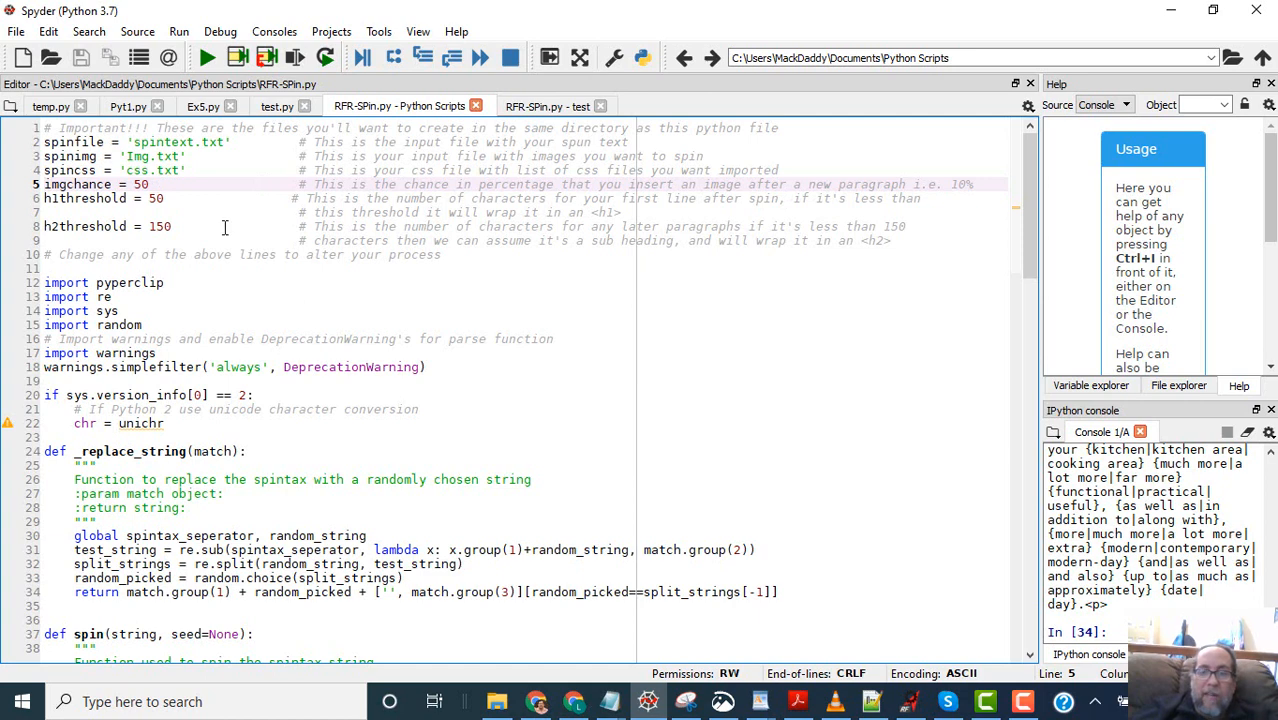
pyautogui.click(871, 701)
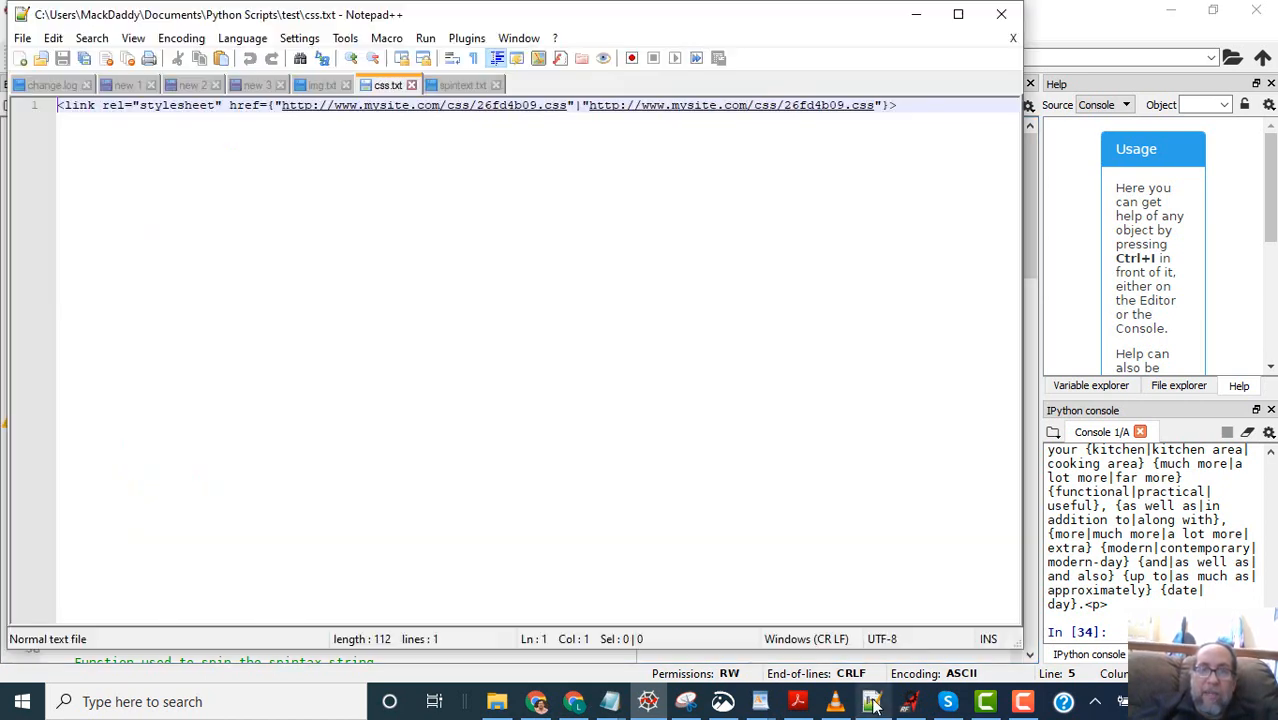
pyautogui.click(459, 85)
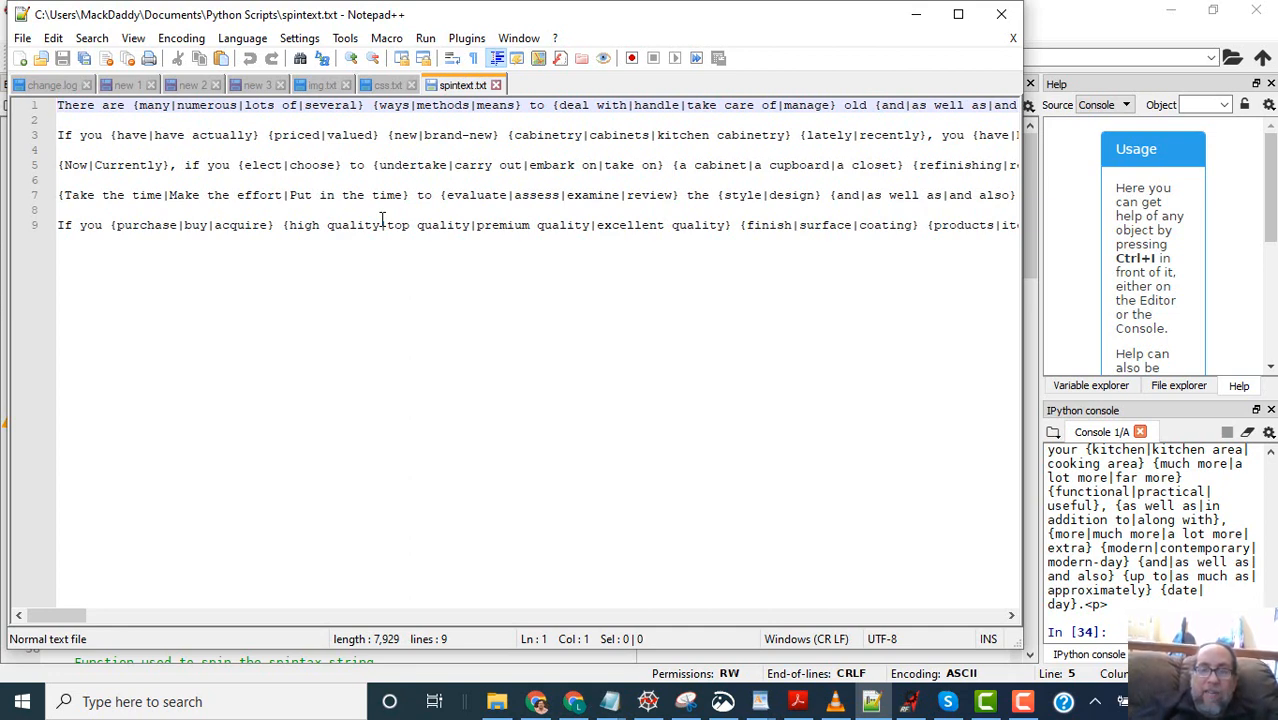
# - Switch to Spyder and run the RFR-SPin.py script, repeating the run to generate a fresh version of the output
pyautogui.click(660, 705)
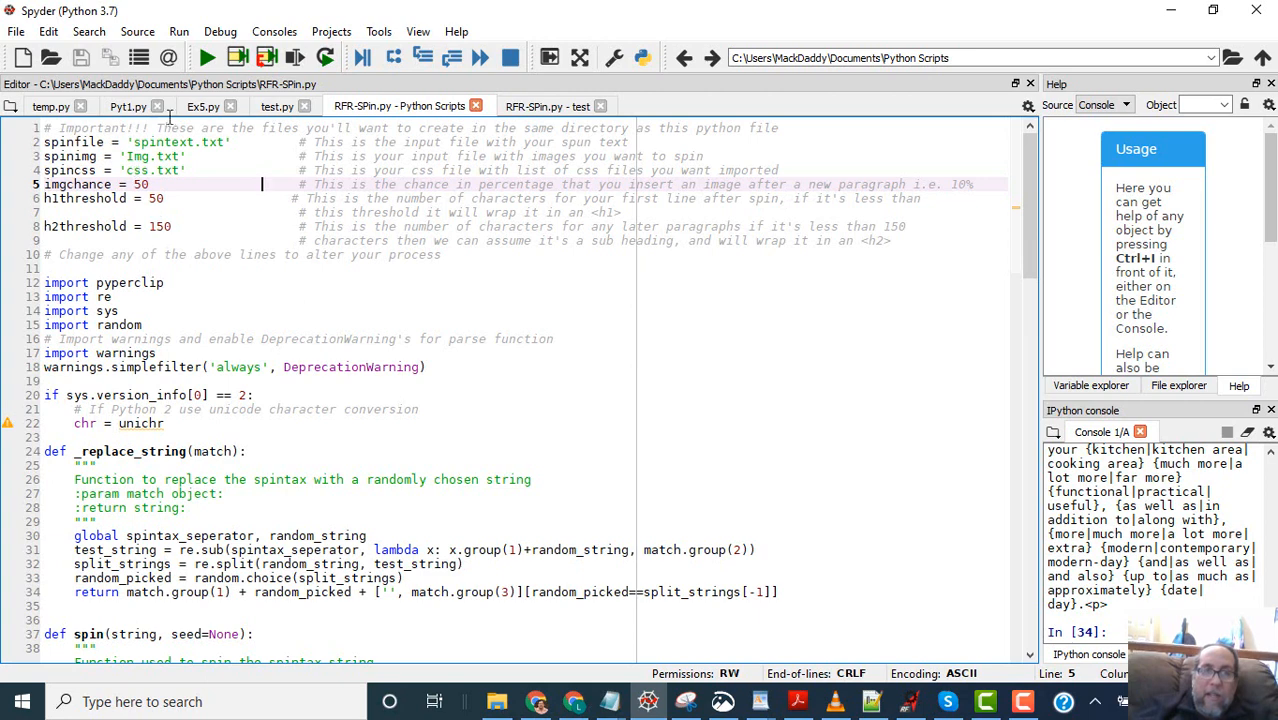
pyautogui.click(209, 58)
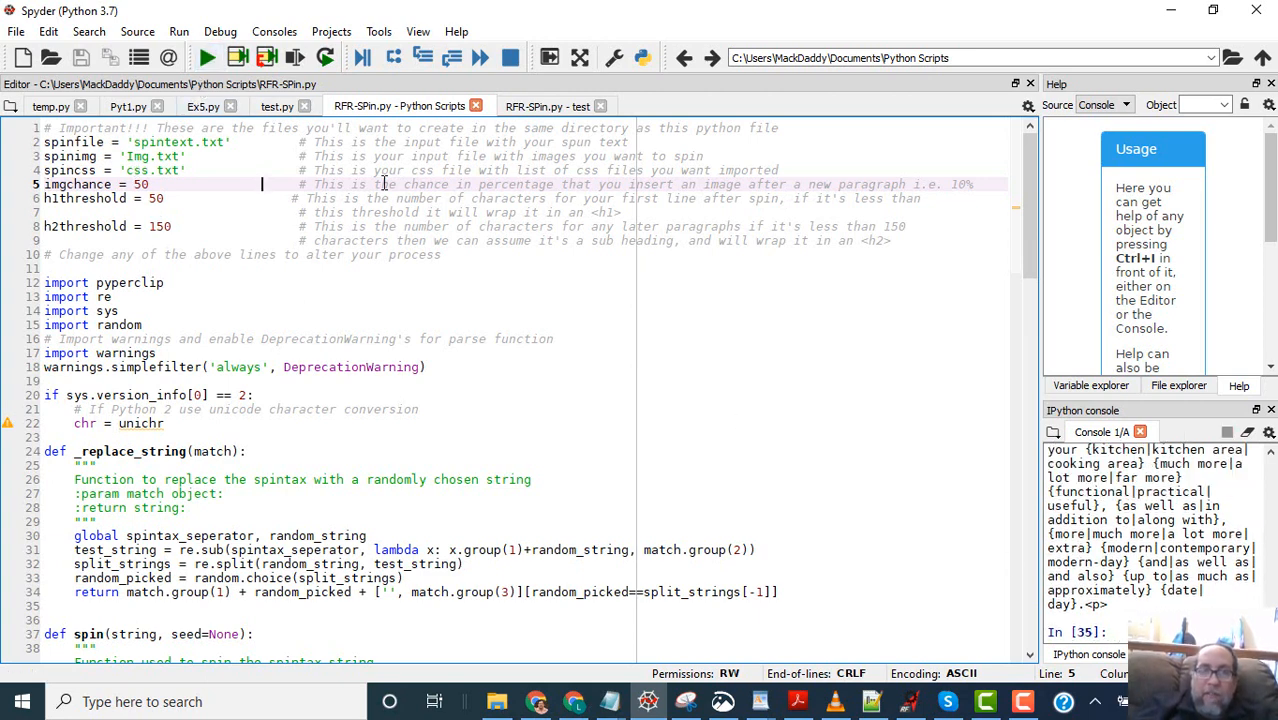
pyautogui.click(209, 58)
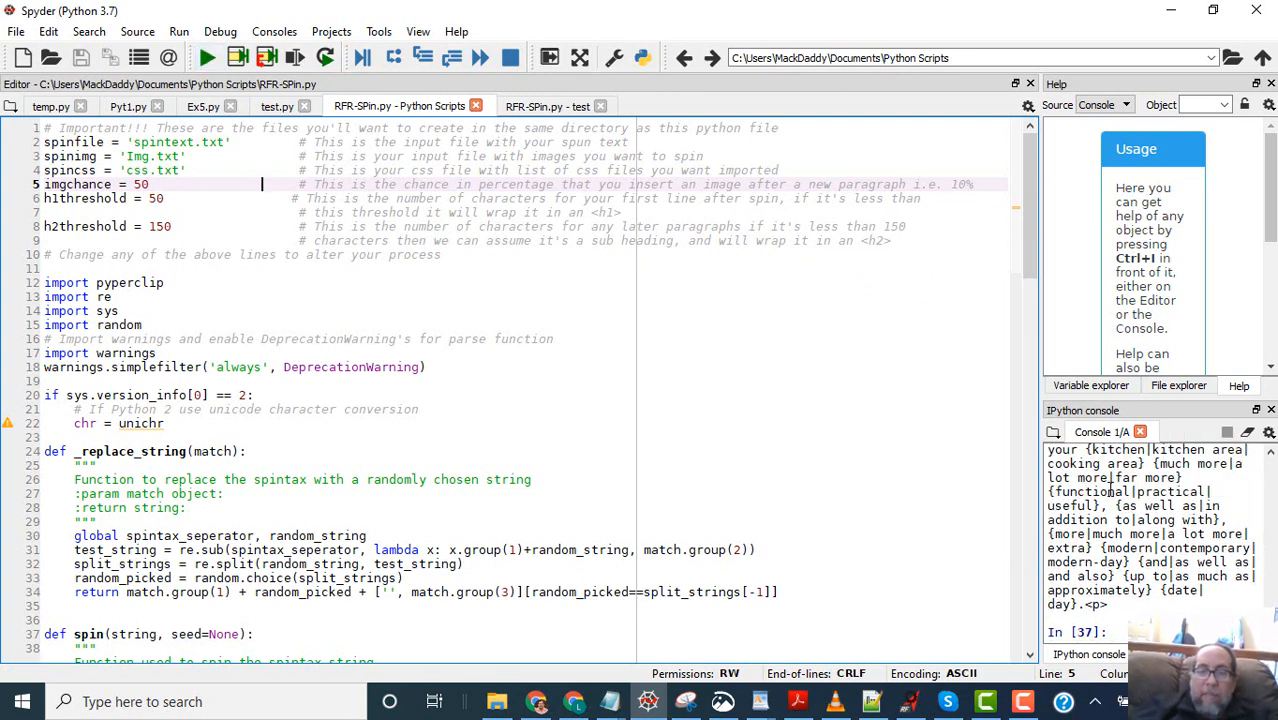
# - Replace all the text in the open untitled Notepad document with the script's output from the clipboard
pyautogui.moveTo(618, 706)
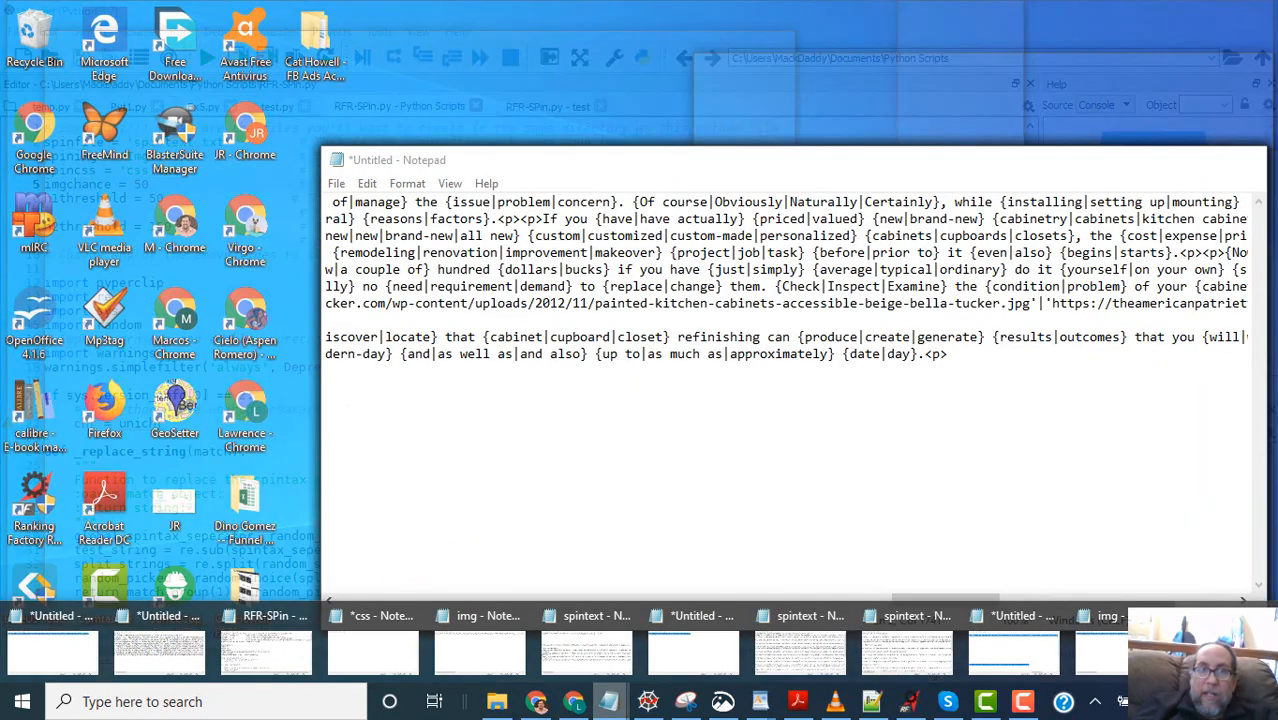
pyautogui.click(1222, 652)
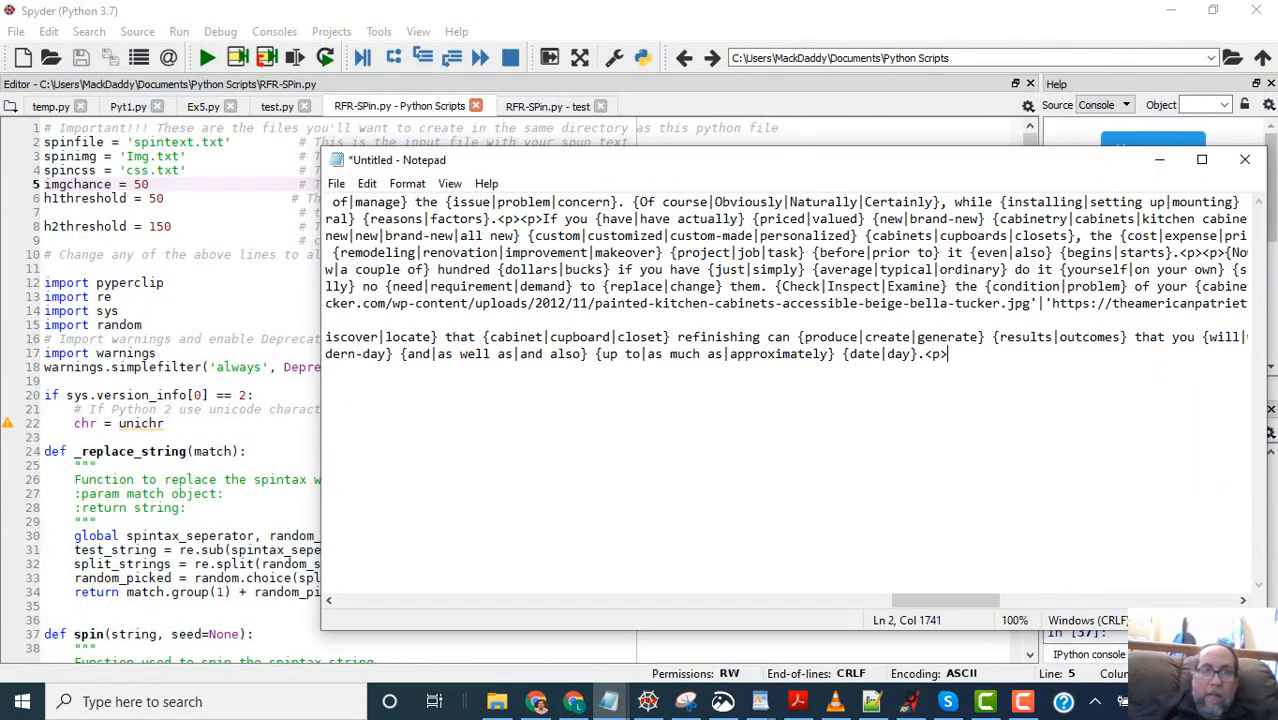
pyautogui.hotkey('ctrl', 'a')
pyautogui.write('v')
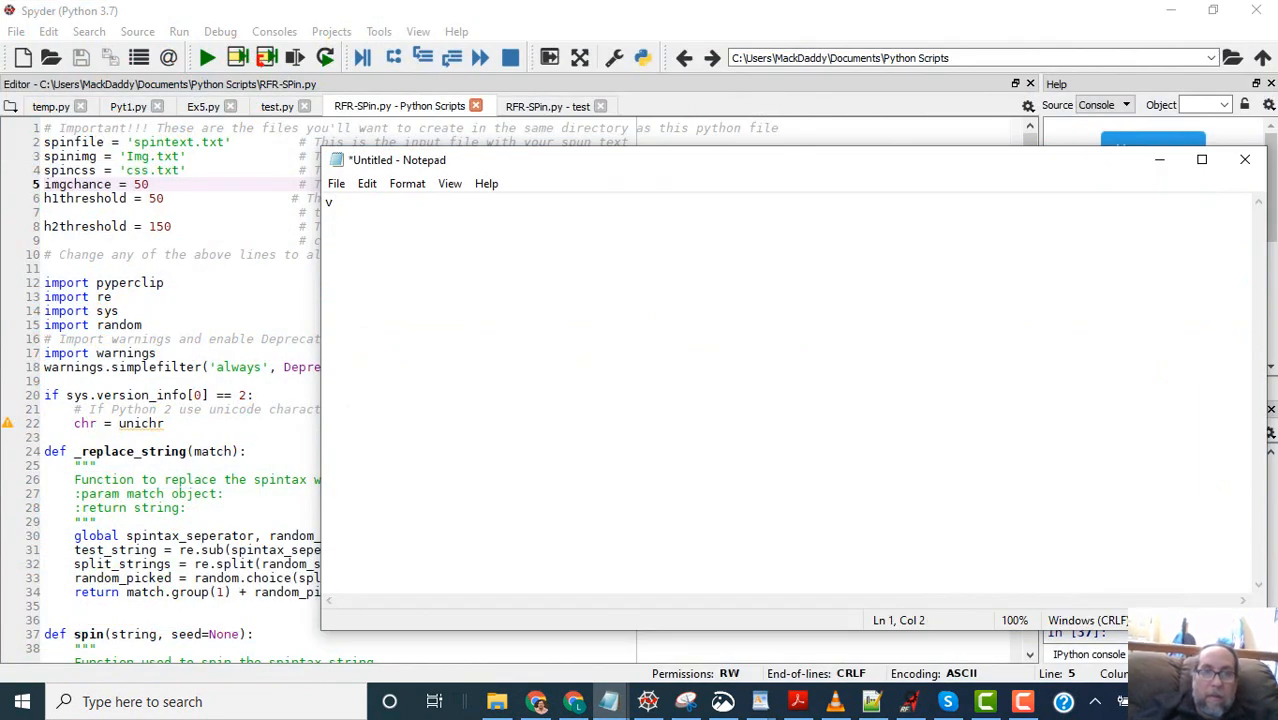
pyautogui.press('BackSpace')
pyautogui.hotkey('ctrl', 'v')
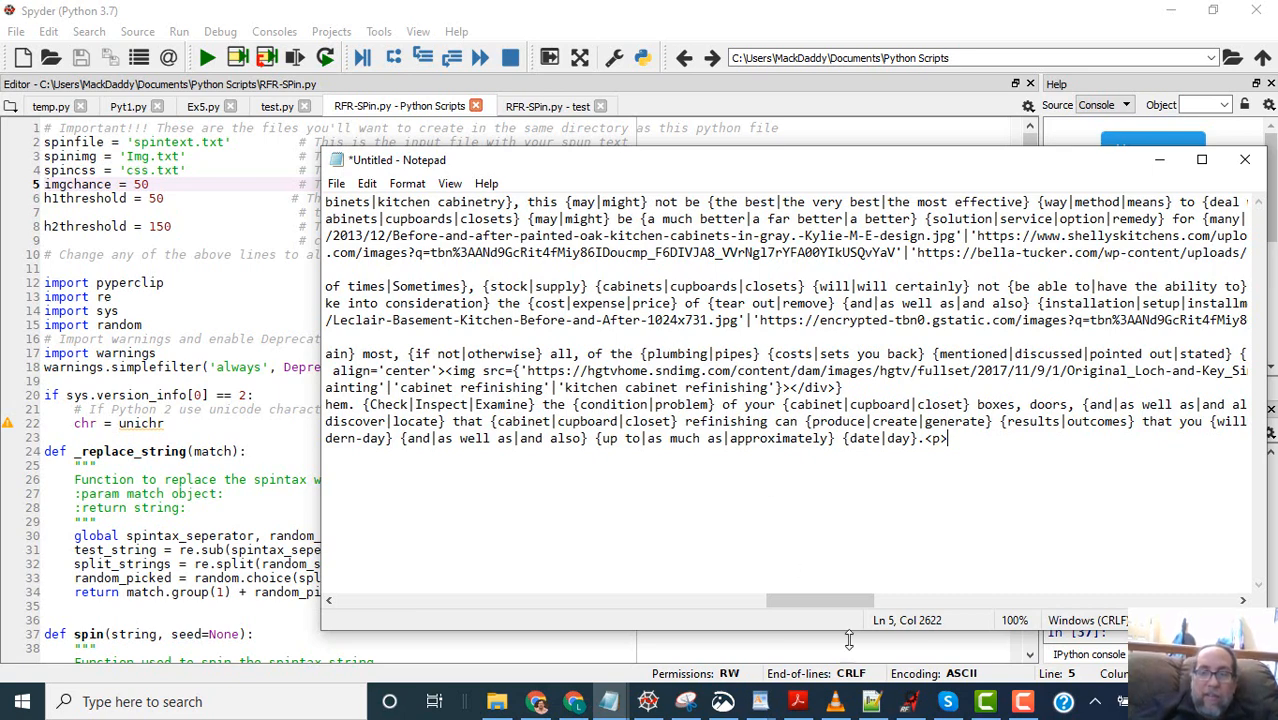
# - Switch to Ranking Factory Revolutions and replace the Original Article text in the Article Stacker with the script's copied output
pyautogui.click(910, 706)
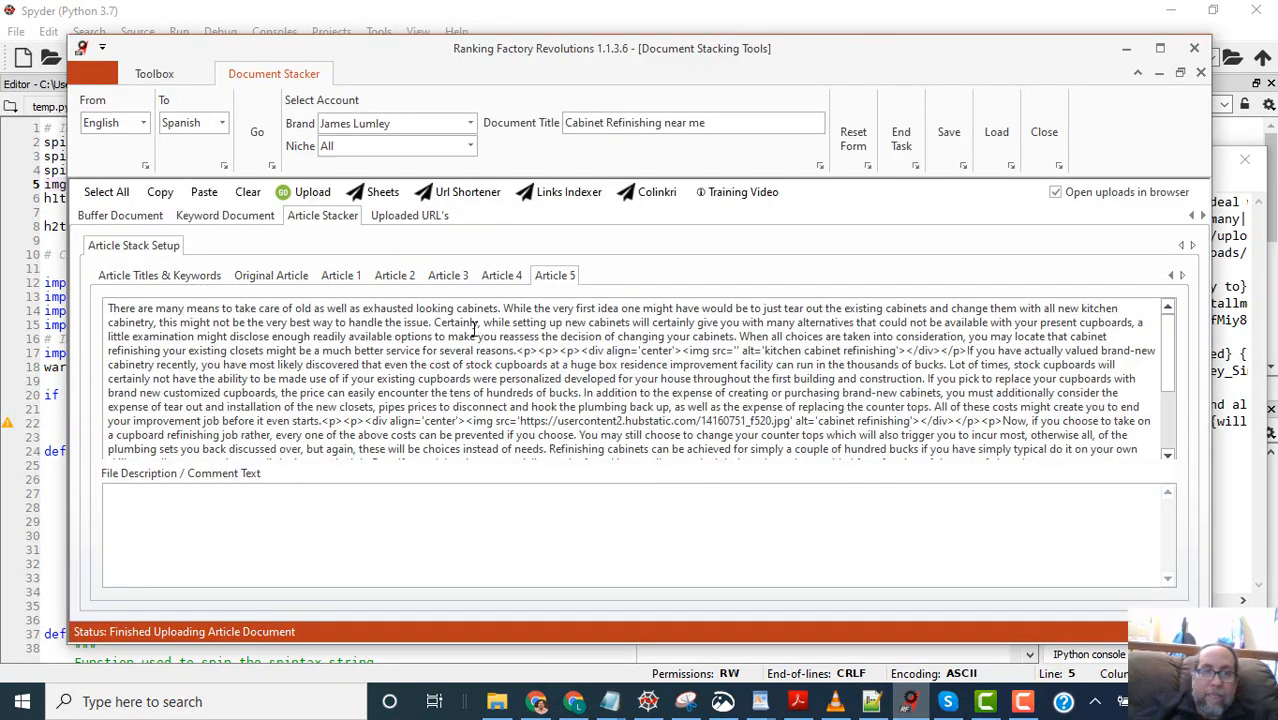
pyautogui.click(268, 282)
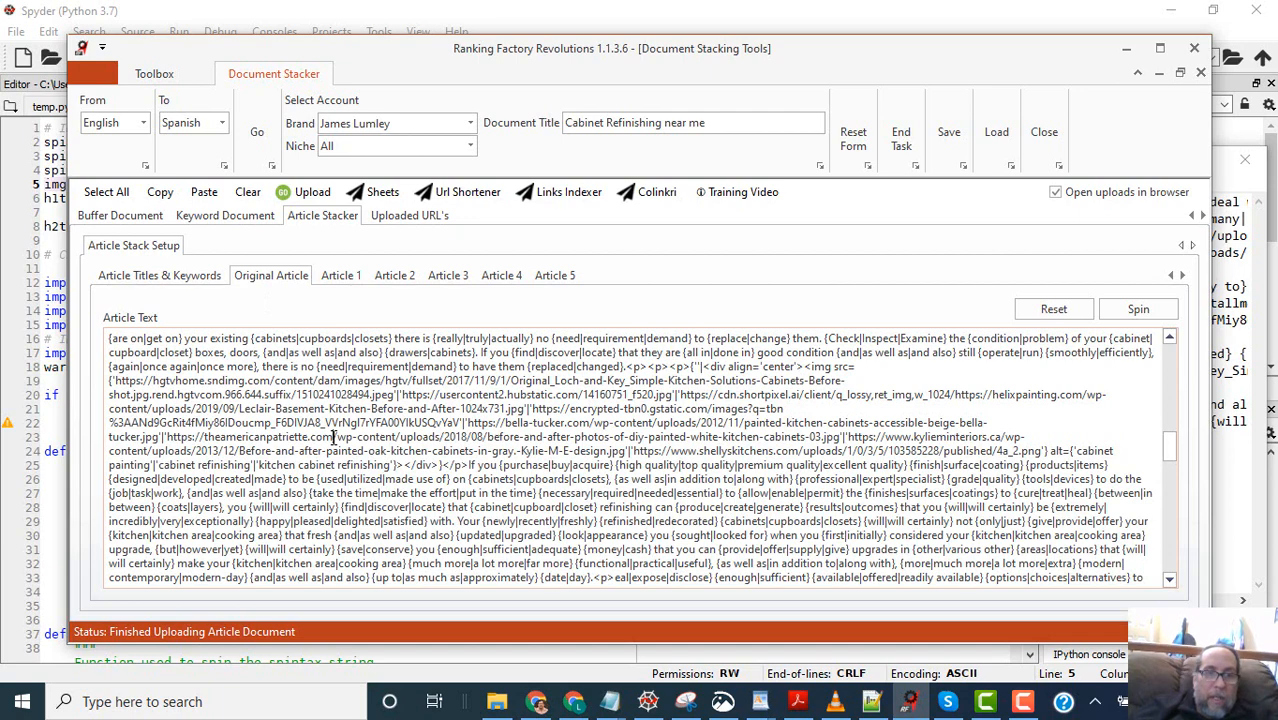
pyautogui.hotkey('ctrl', 'a')
pyautogui.hotkey('ctrl', 'v')
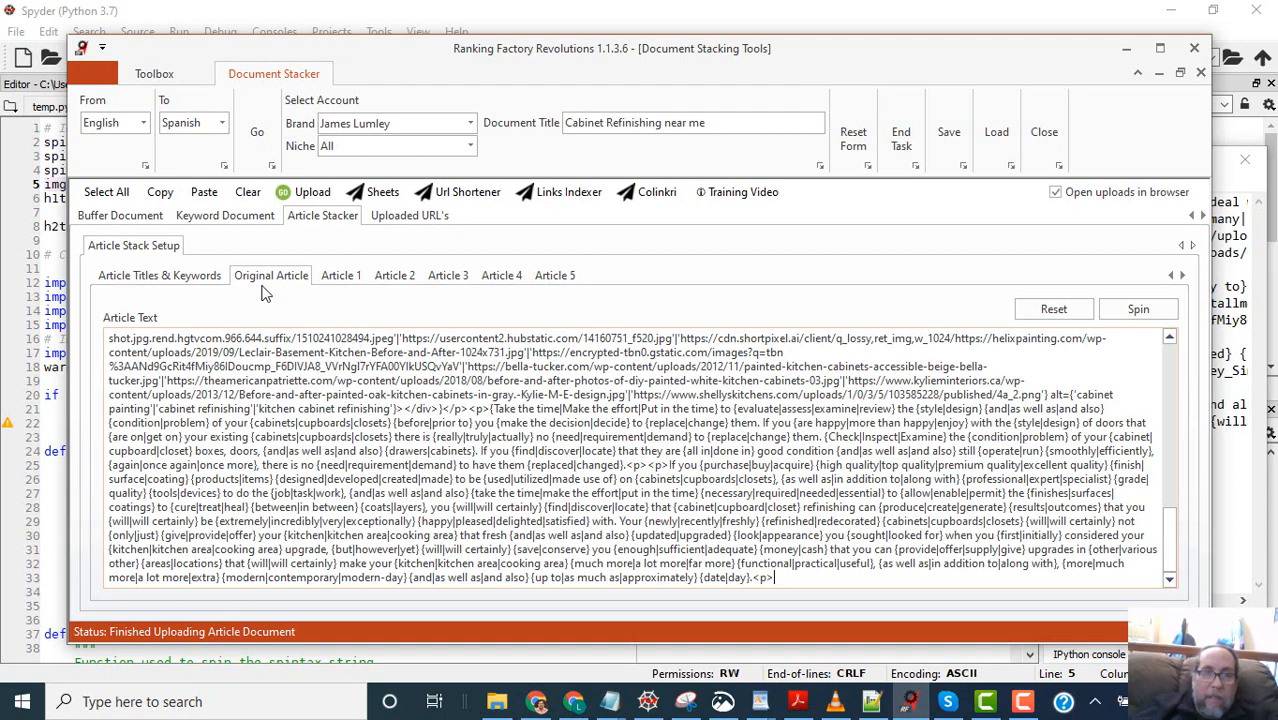
# - Review the stack's target URL, keywords, article titles and original article, and check the Google results for "cabinet painter miami fl" in Chrome
pyautogui.click(211, 283)
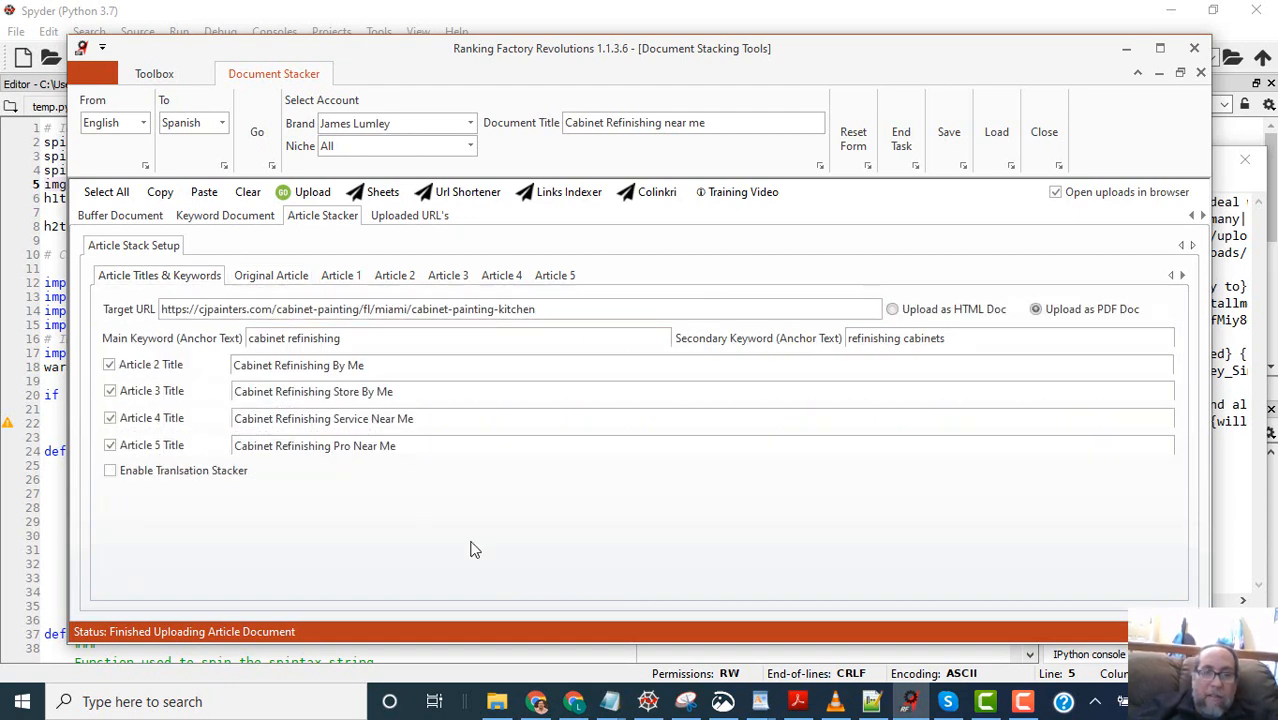
pyautogui.click(536, 701)
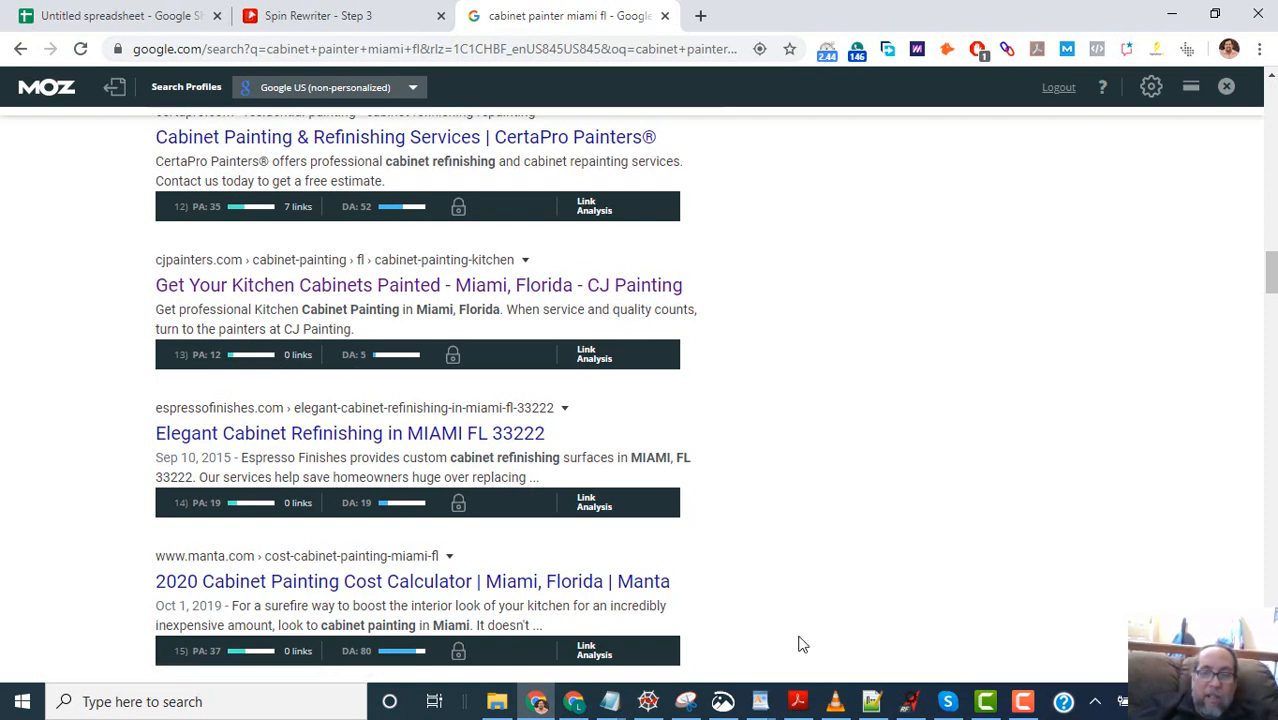
pyautogui.click(910, 701)
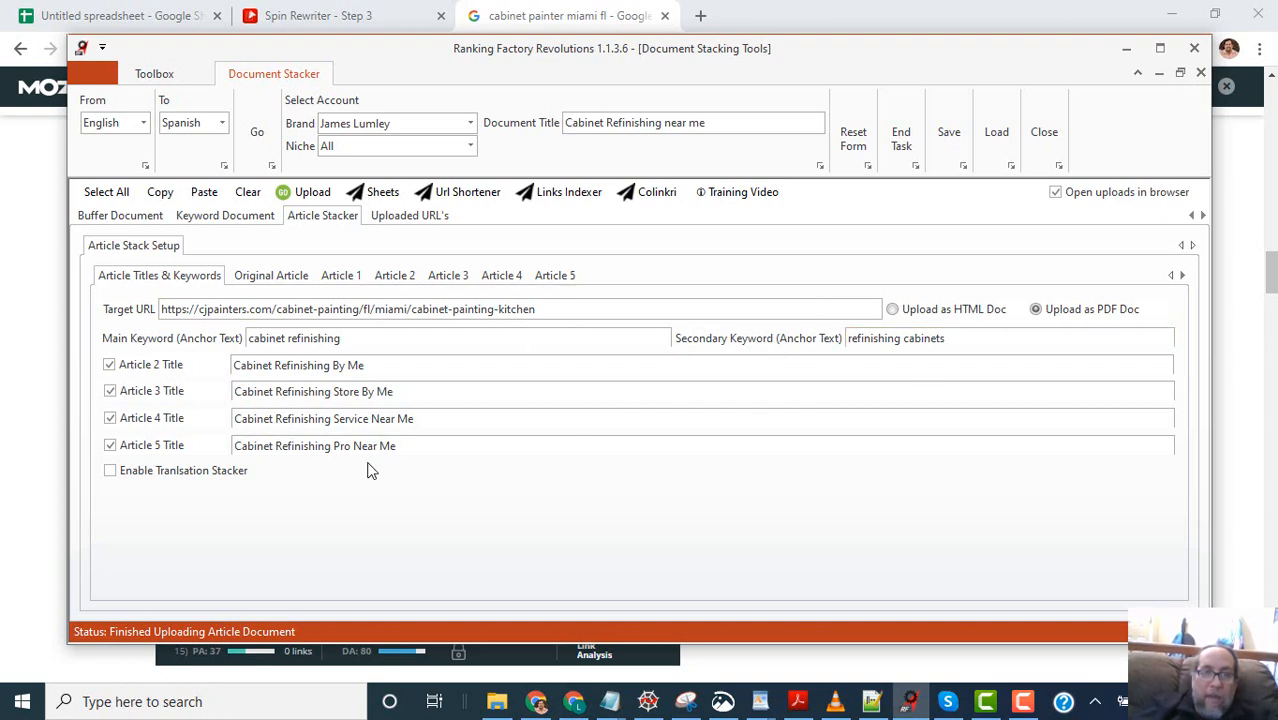
pyautogui.click(293, 279)
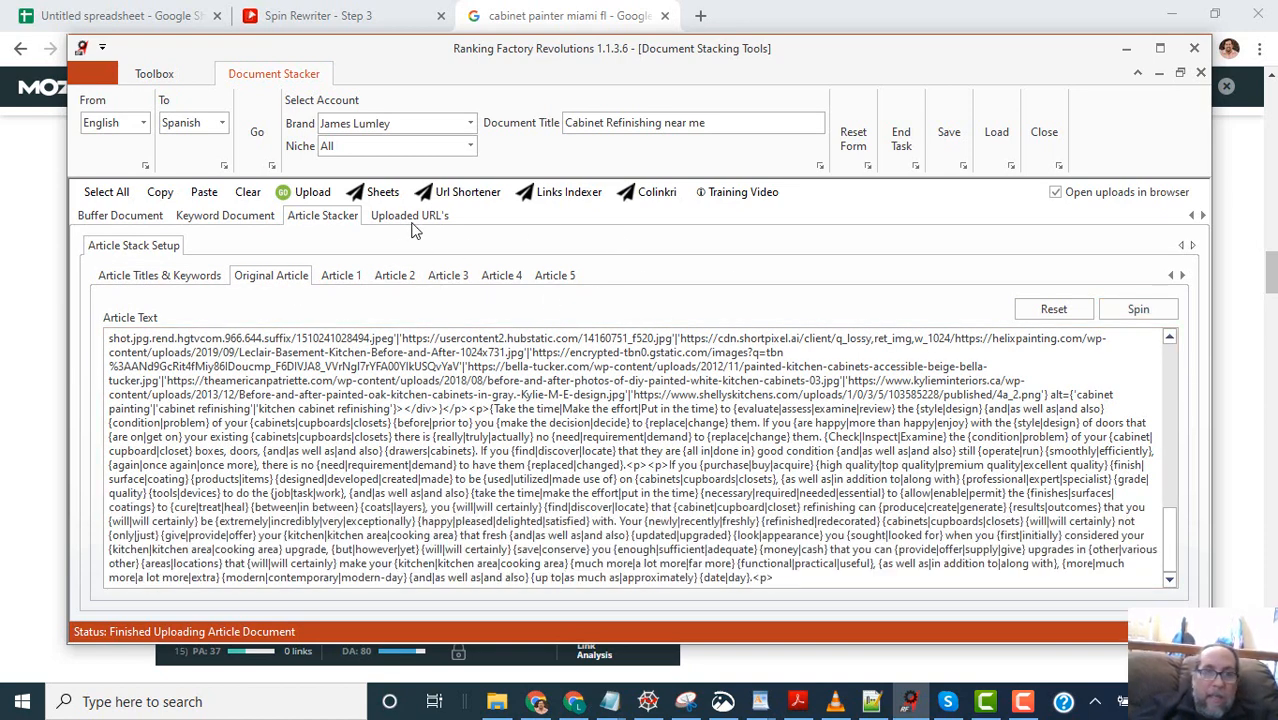
pyautogui.click(168, 279)
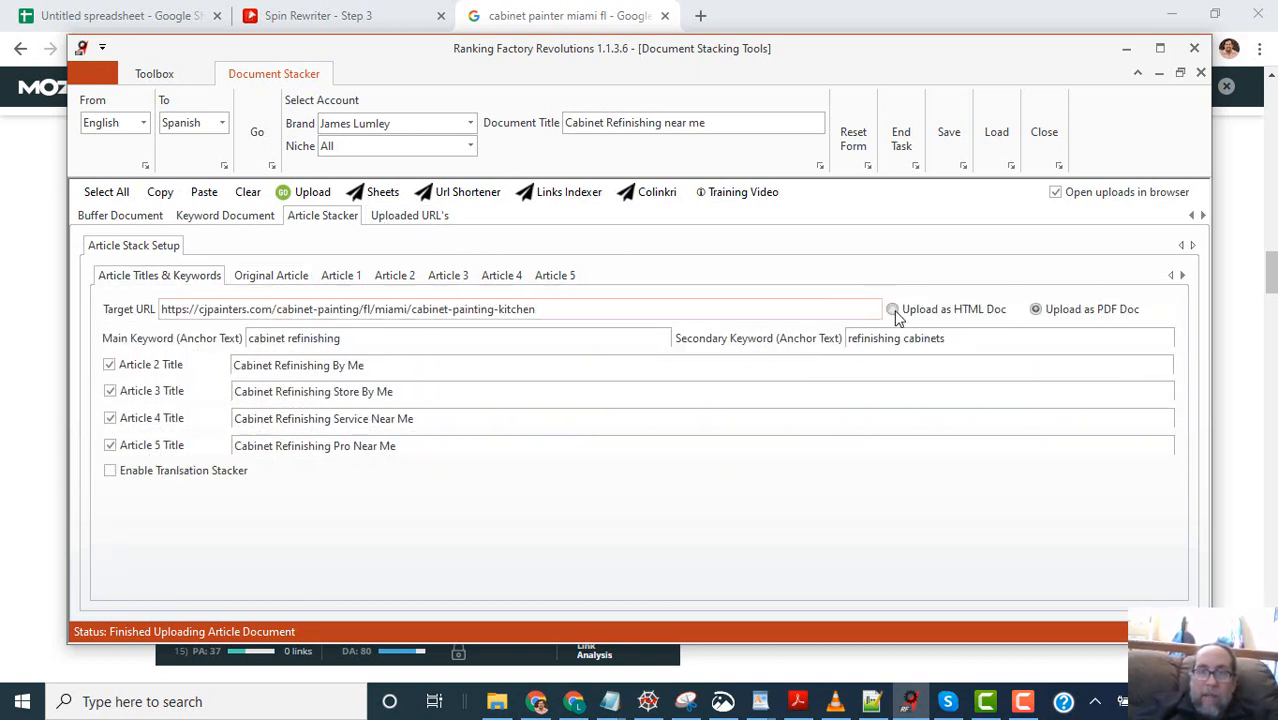
# - Set the article stack to upload as HTML documents and upload it
pyautogui.click(891, 309)
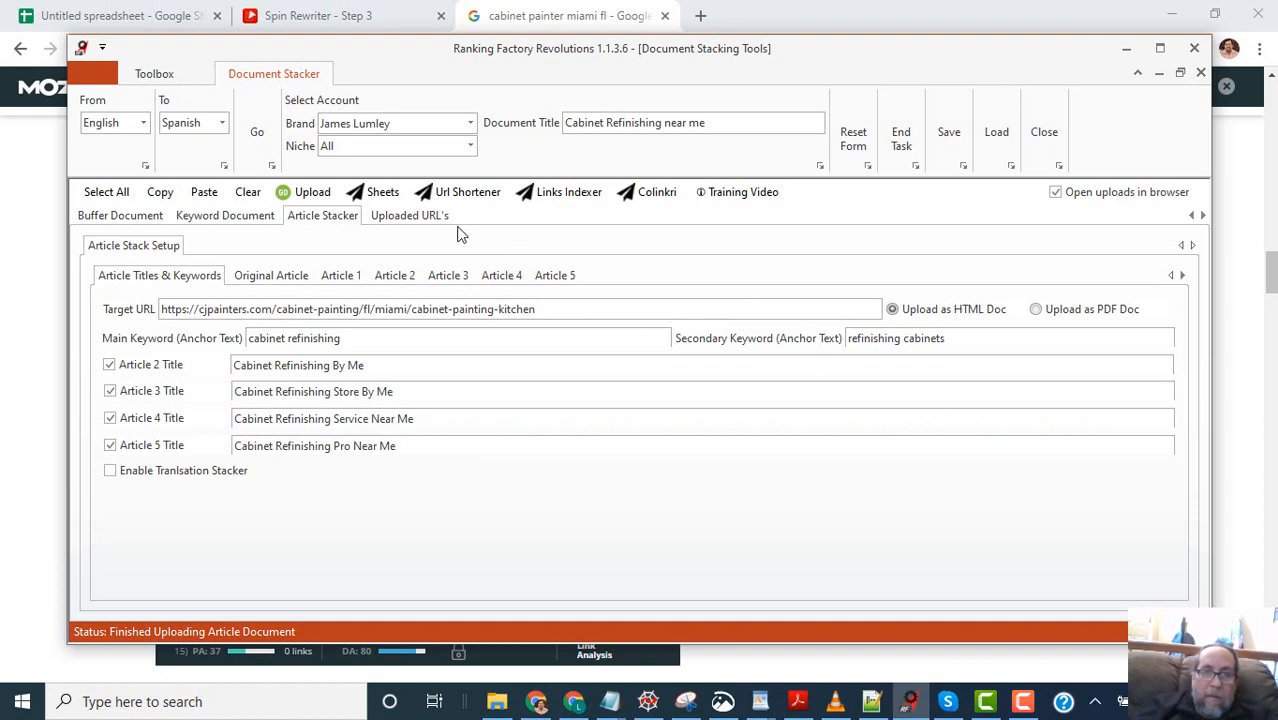
pyautogui.click(310, 193)
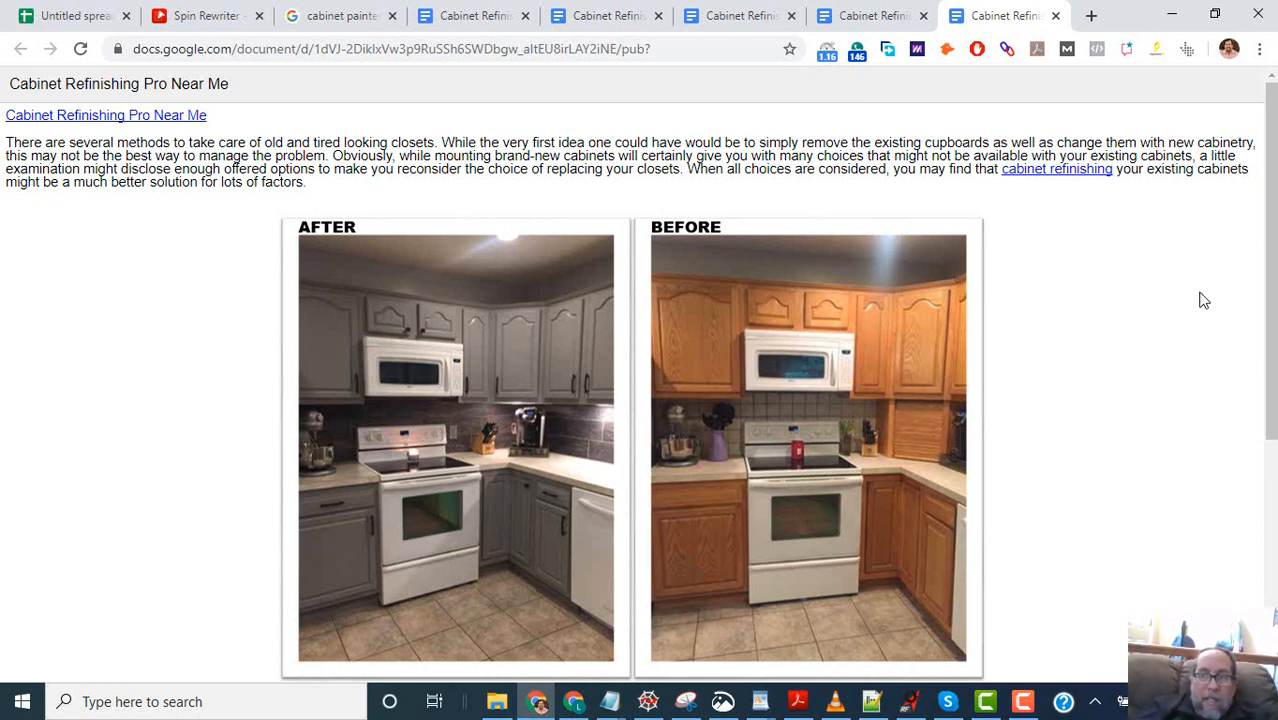
# - Examine the text, links and images in each of the five published Cabinet Refinishing Google documents in Chrome, from the Pro article back to the first
pyautogui.moveTo(1272, 222)
pyautogui.mouseDown()
pyautogui.moveTo(1269, 543)
pyautogui.moveTo(1271, 222)
pyautogui.mouseUp()
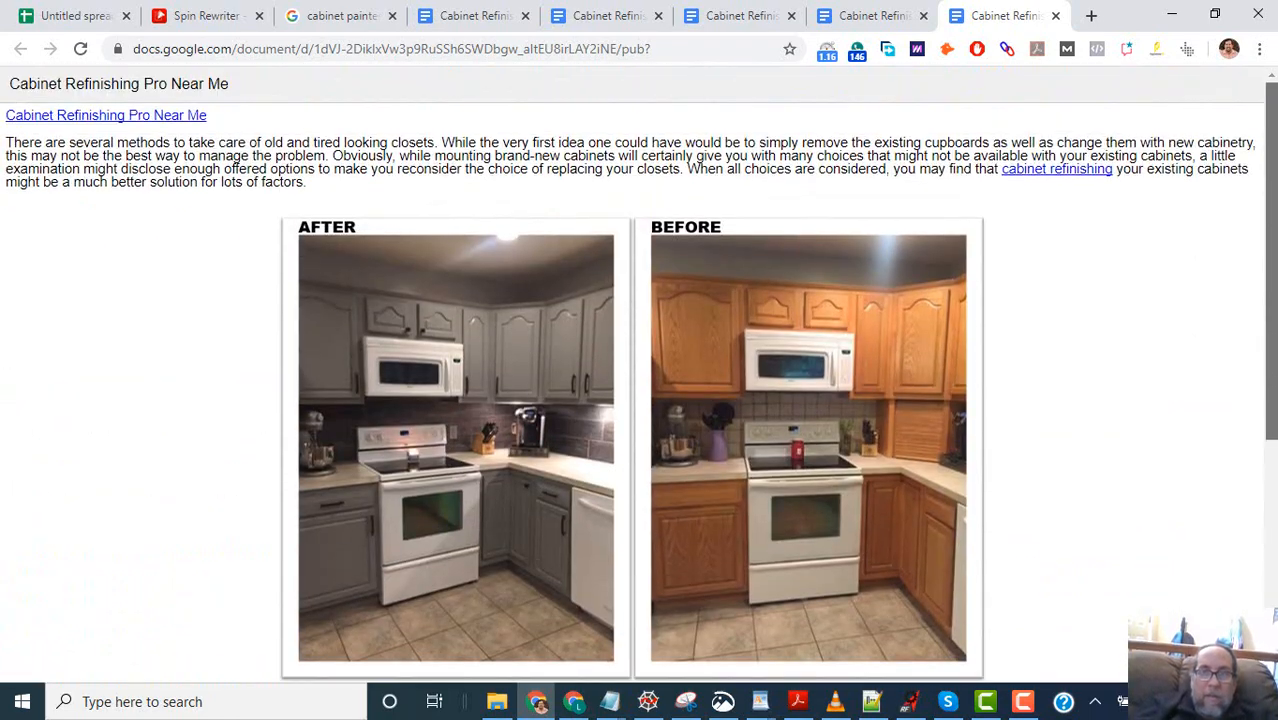
pyautogui.click(885, 15)
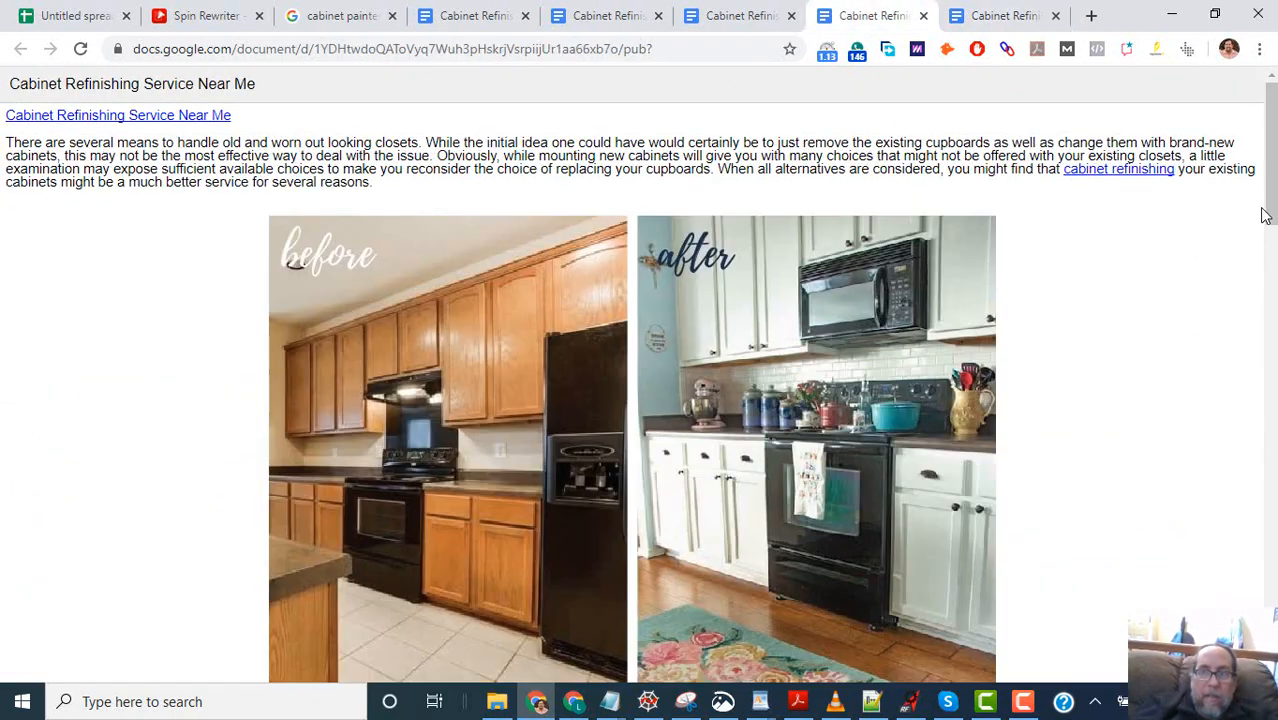
pyautogui.moveTo(1271, 170); pyautogui.dragTo(1271, 582)
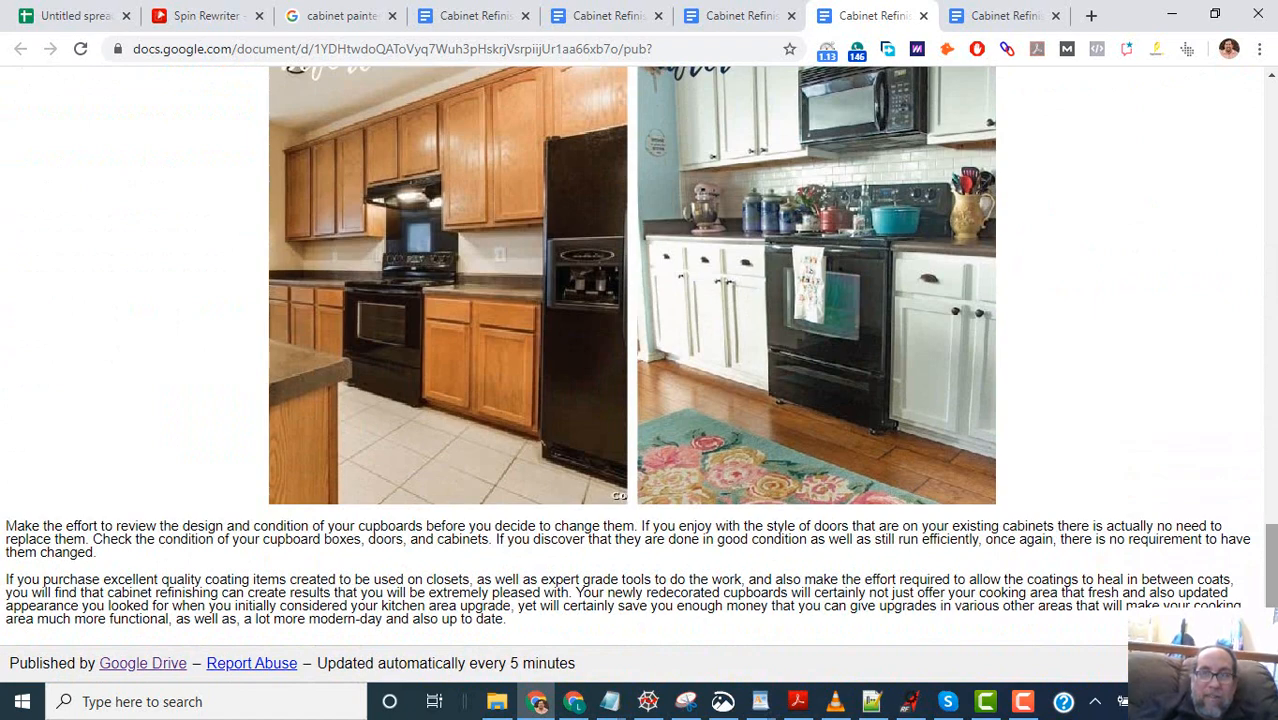
pyautogui.click(758, 22)
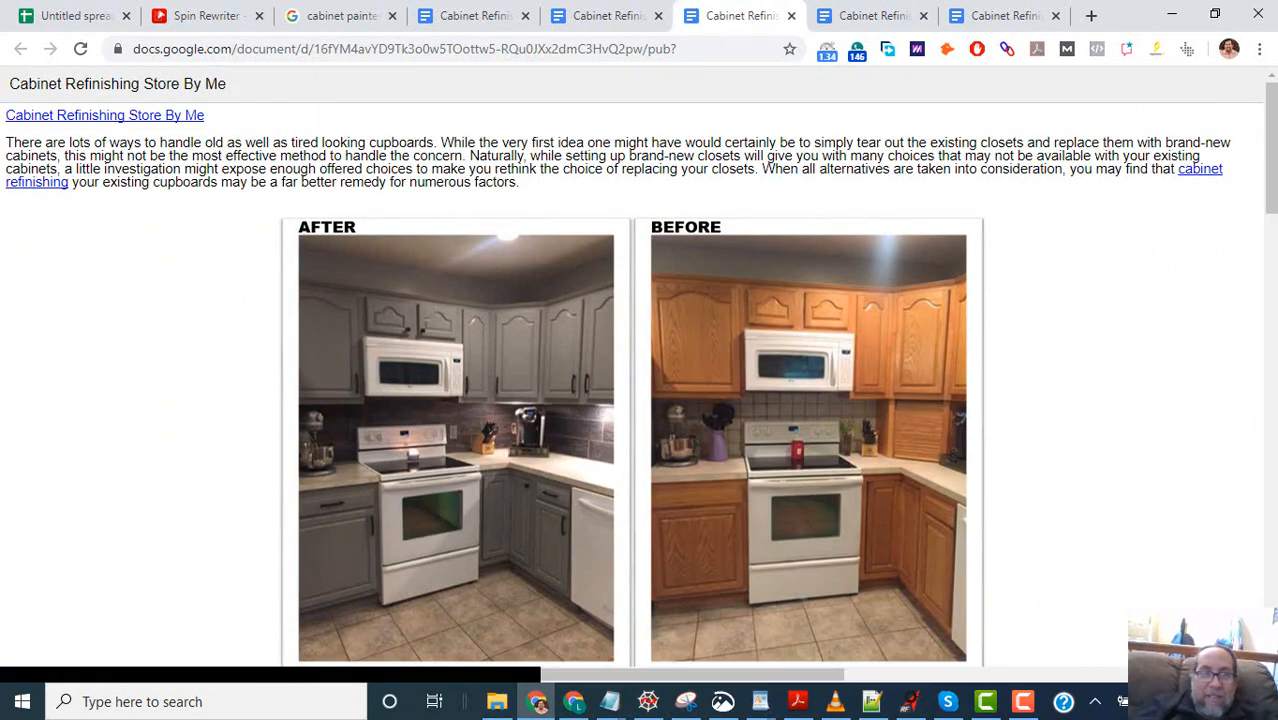
pyautogui.moveTo(1271, 200); pyautogui.dragTo(1274, 625)
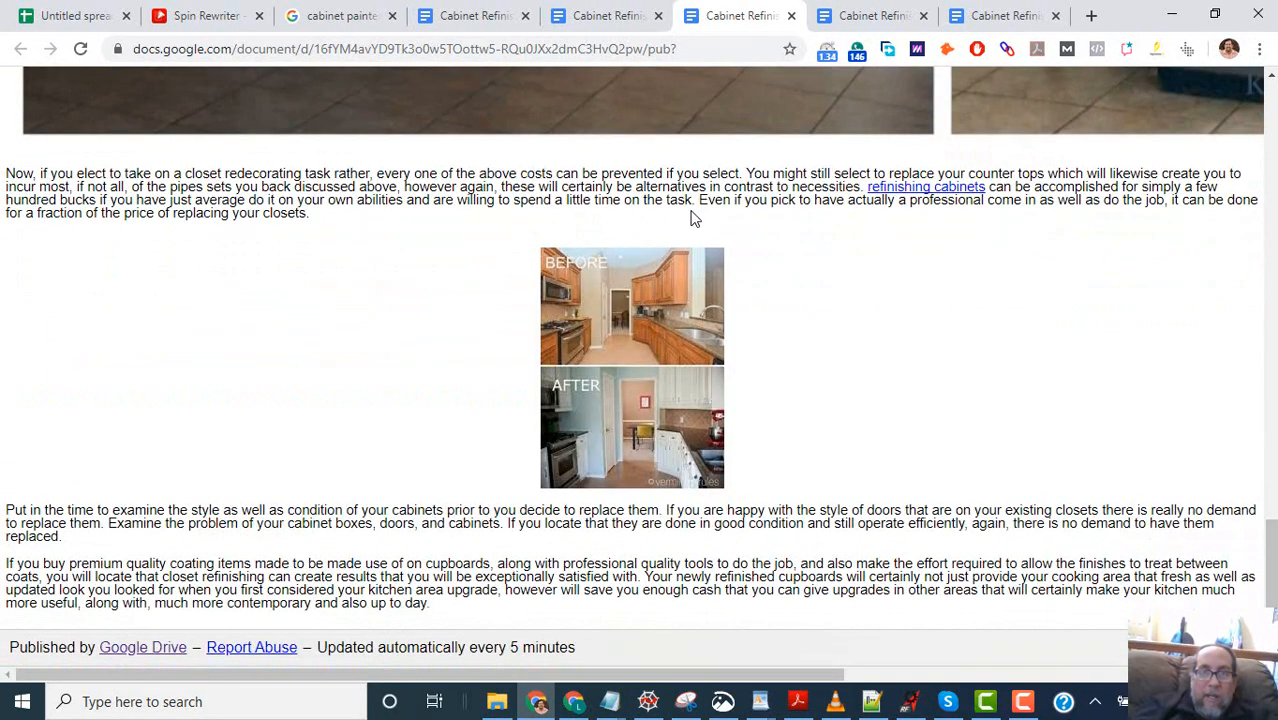
pyautogui.click(607, 20)
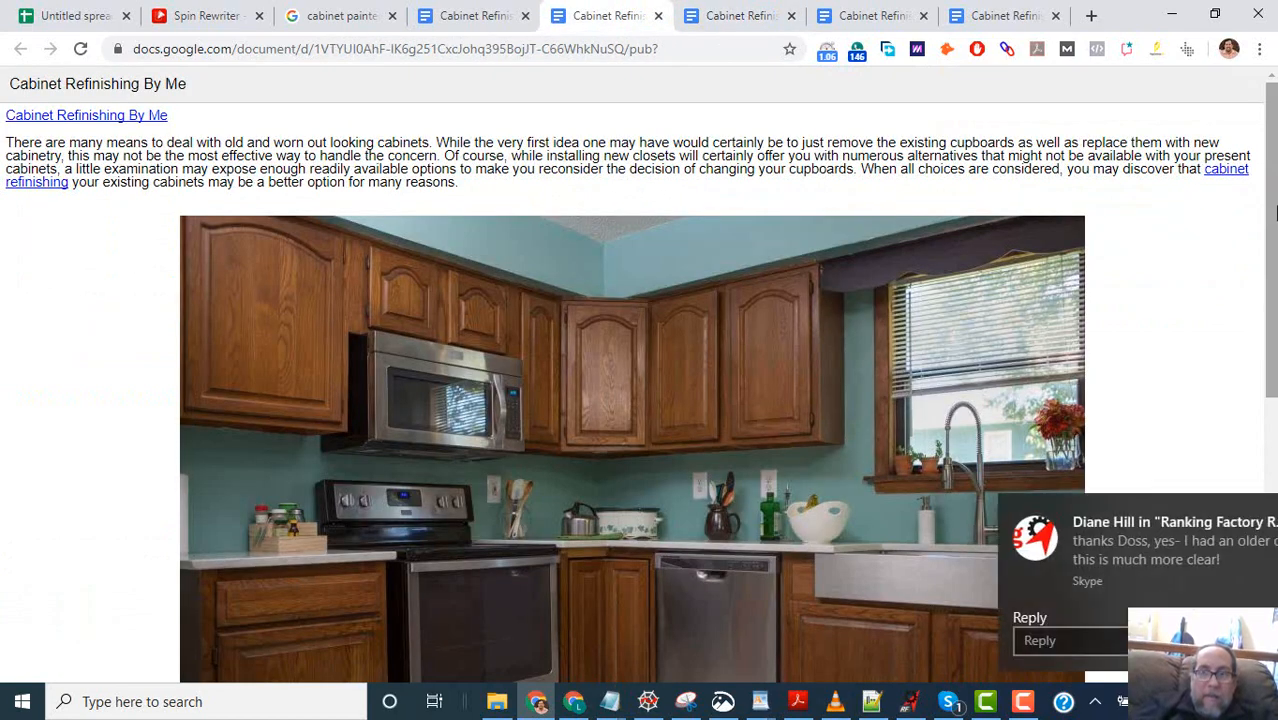
pyautogui.moveTo(1272, 214); pyautogui.dragTo(1271, 120)
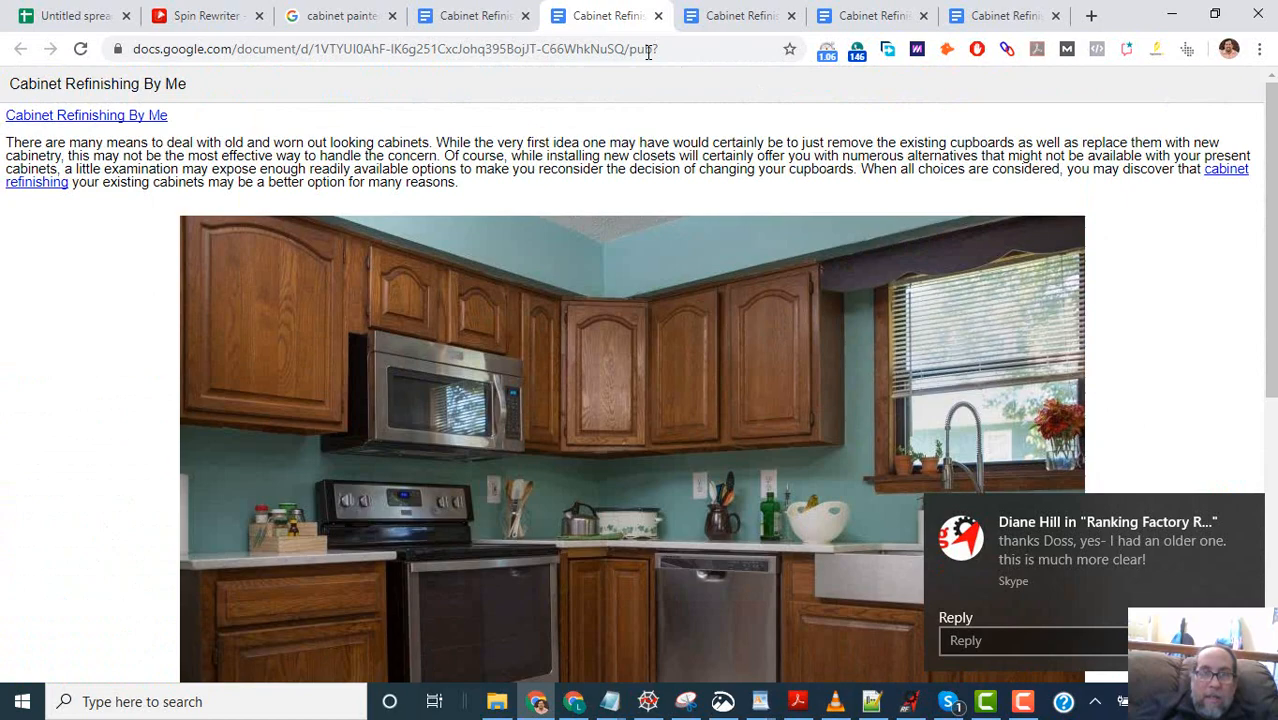
pyautogui.click(490, 24)
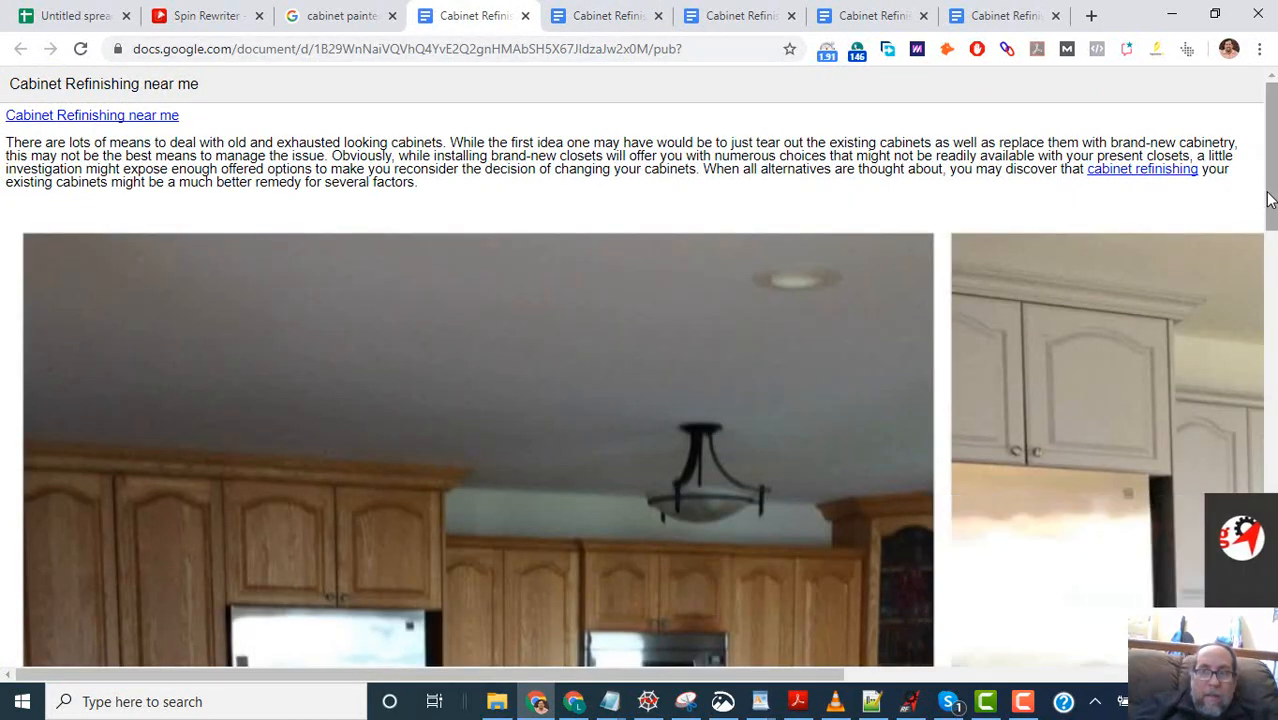
pyautogui.moveTo(1268, 200); pyautogui.dragTo(1271, 555)
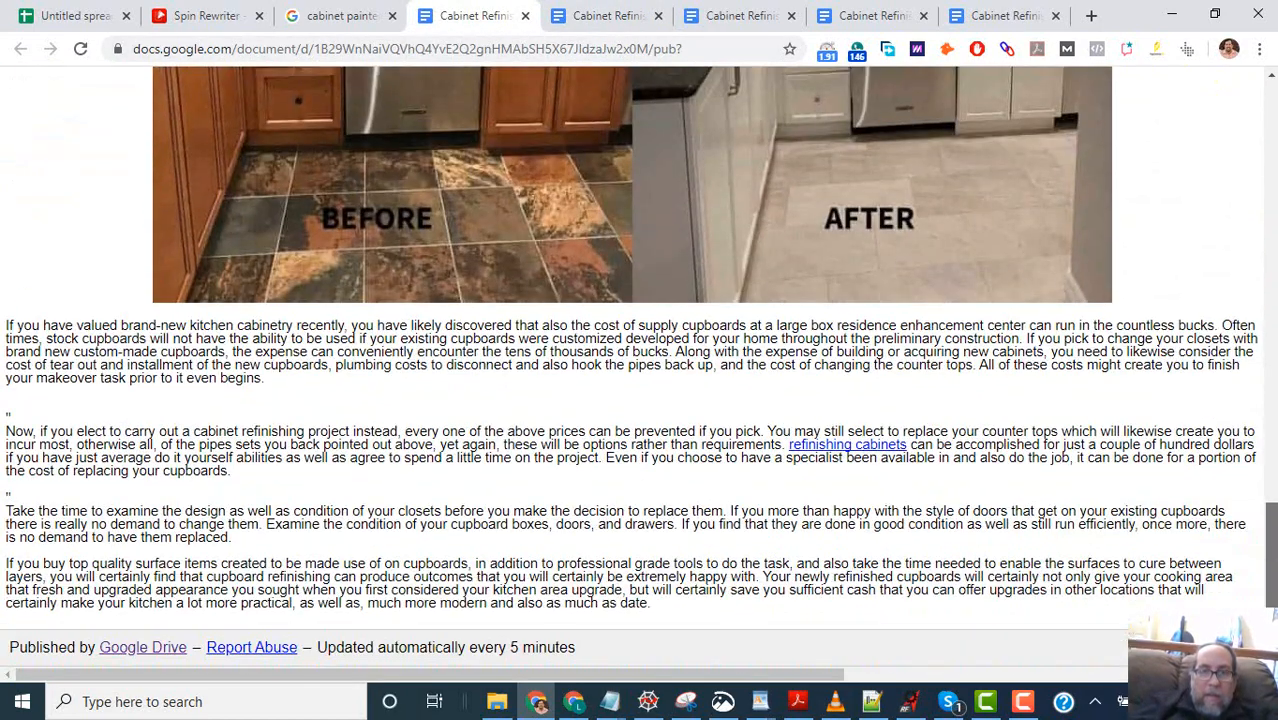